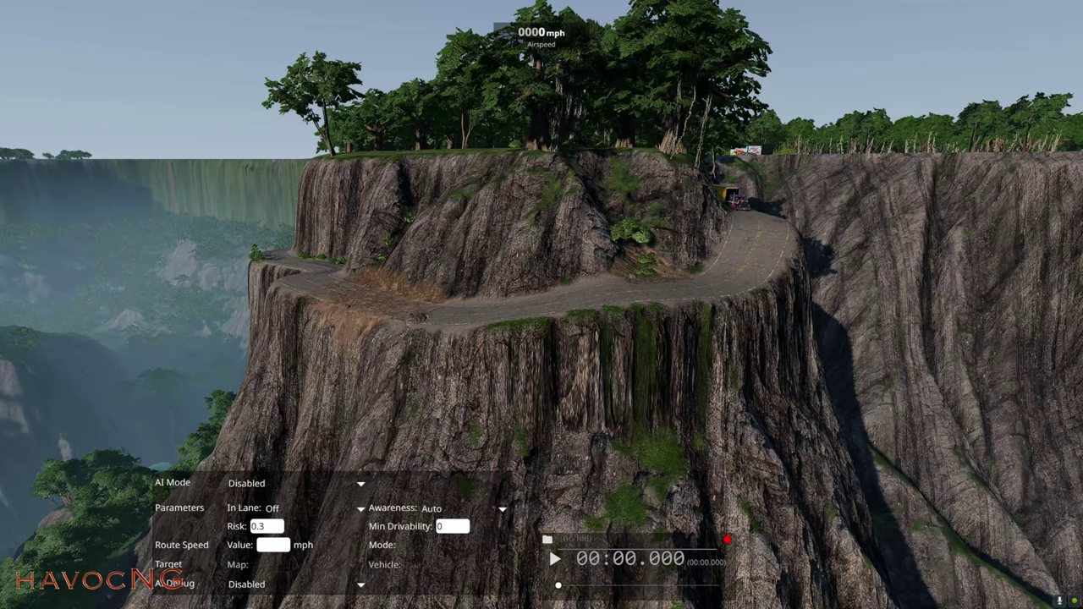
- Pause the simulation and open the world editor overlooking the cliffside road bend
{"action": "key", "text": "j"}
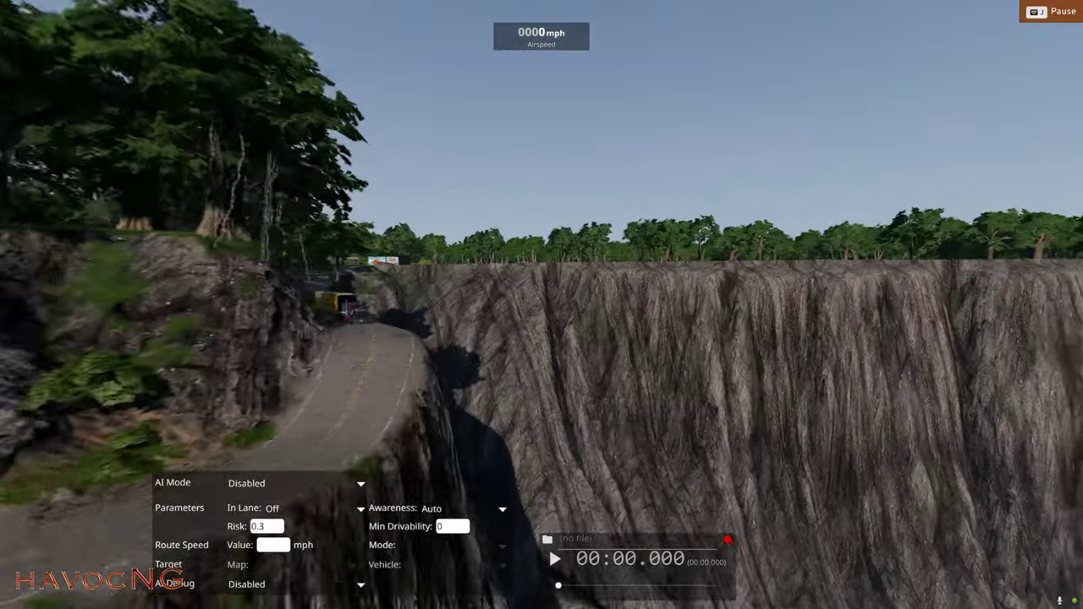
{"action": "key", "text": "w"}
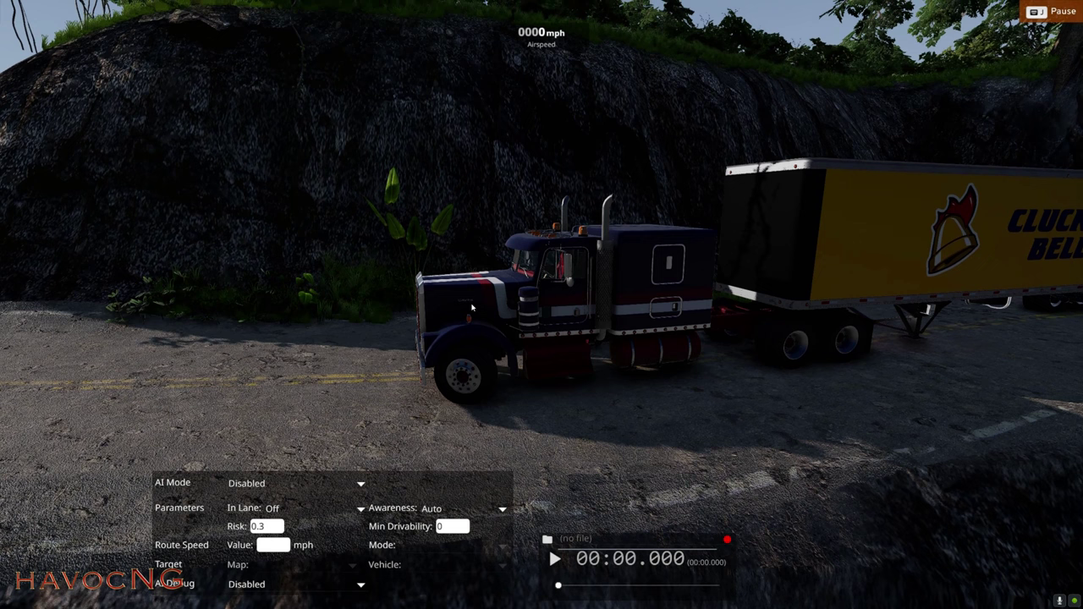
{"action": "key", "text": "F11"}
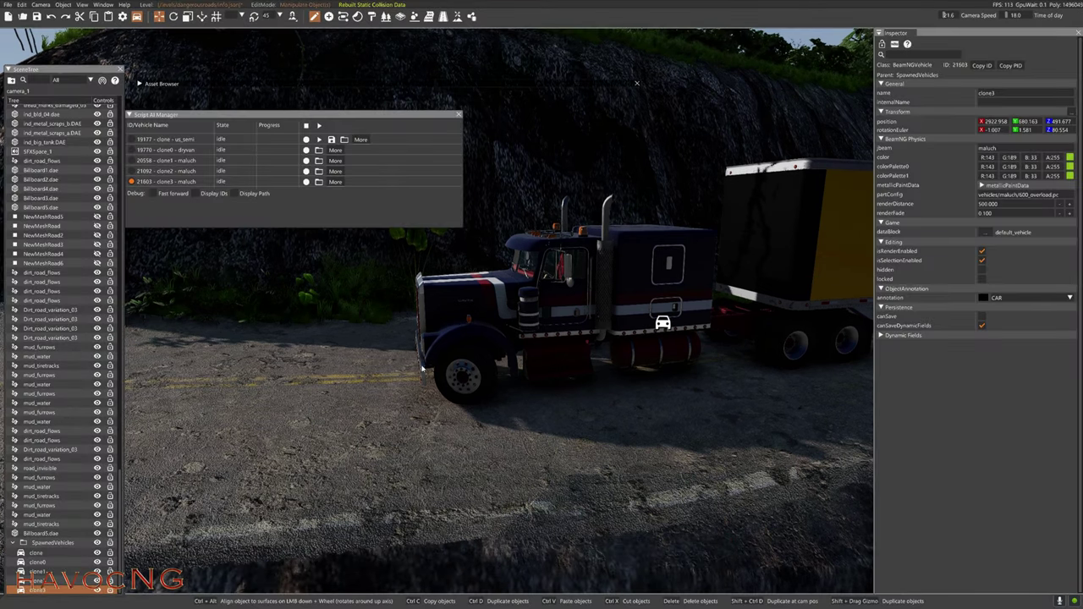
{"action": "key", "text": "F11"}
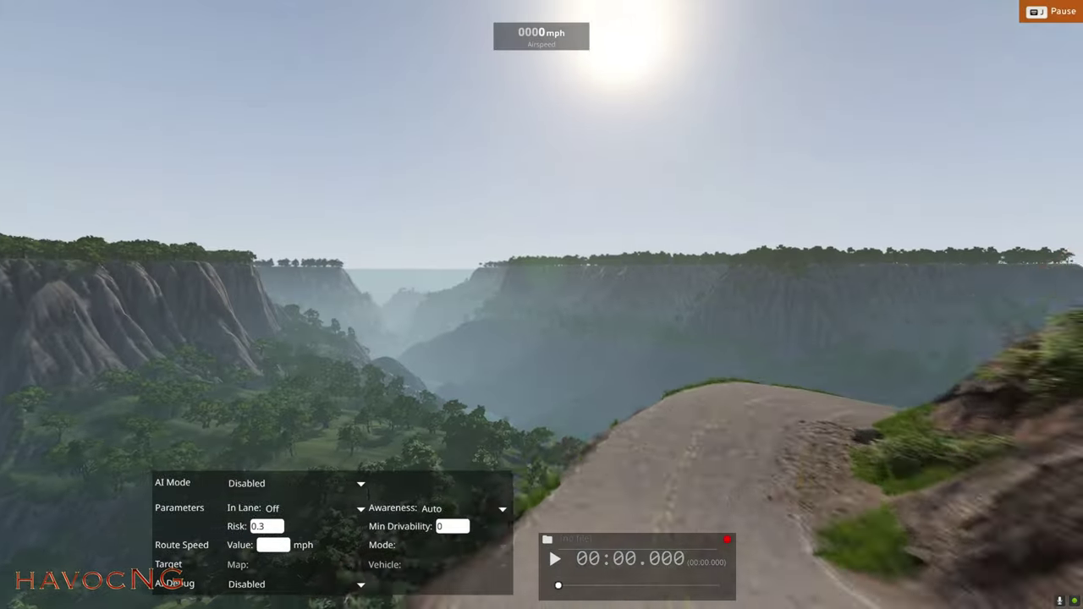
{"action": "key", "text": "w"}
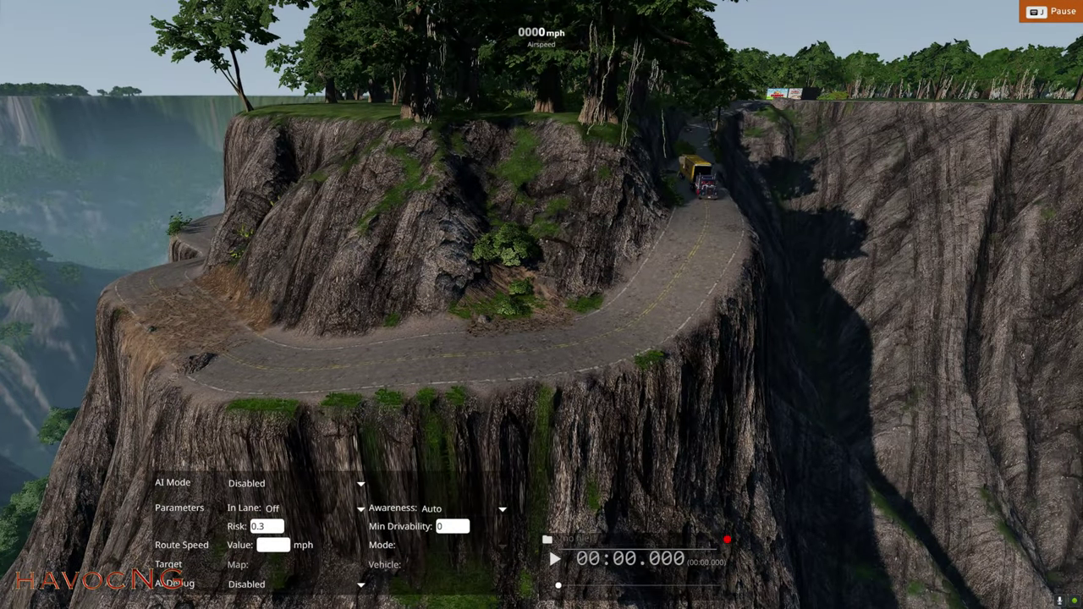
{"action": "key", "text": "F11"}
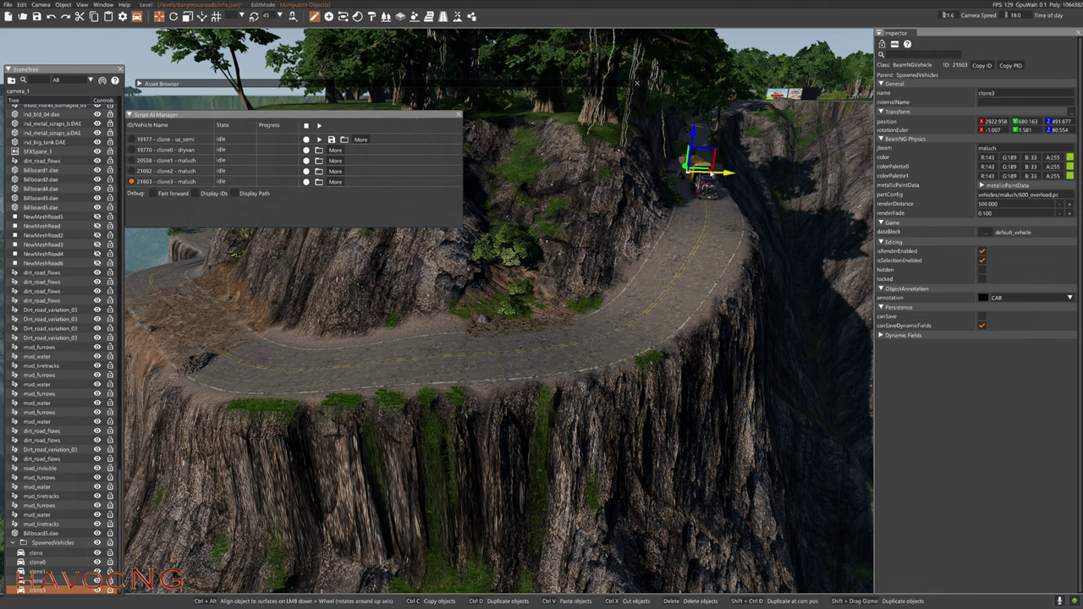
- Create a Lua trigger on the road surface at the cliff bend, then return to object manipulation mode
{"action": "key", "text": "s"}
{"action": "right_click_drag", "start_coordinate": [582, 355], "coordinate": [615, 305]}
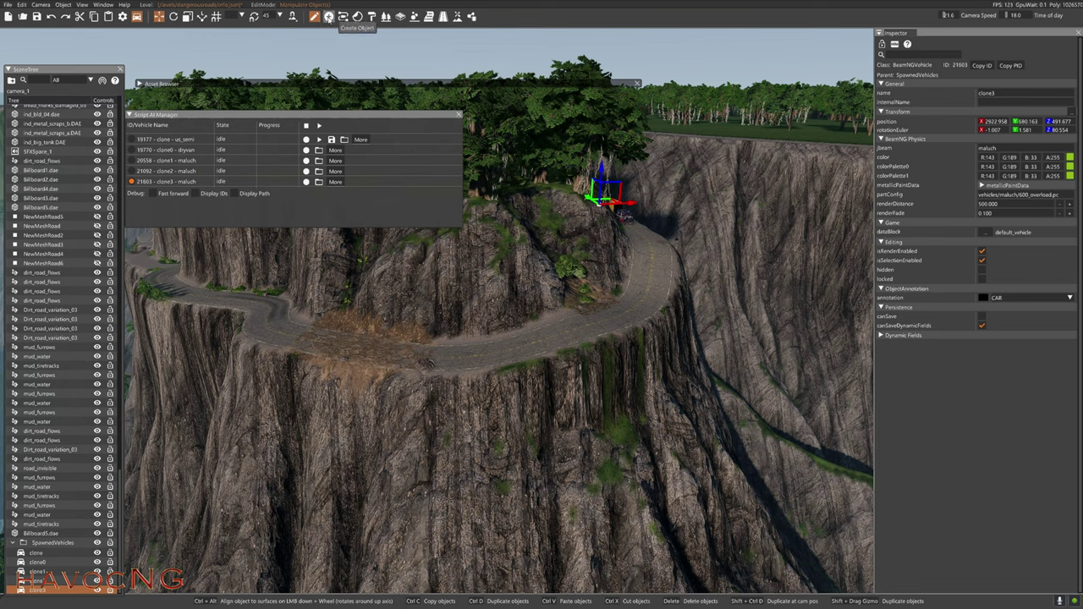
{"action": "left_click", "coordinate": [329, 17]}
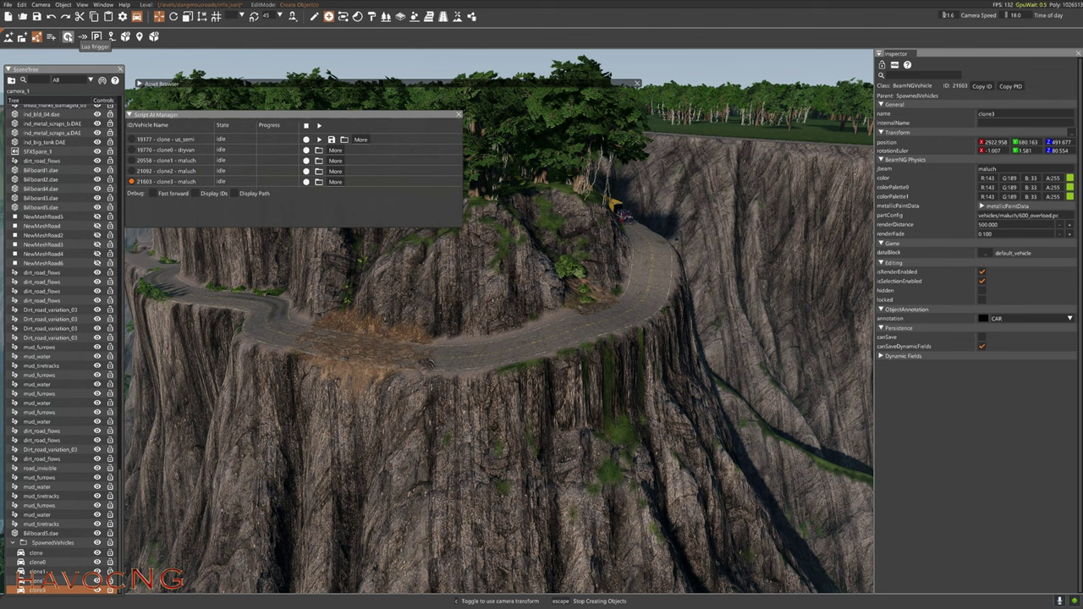
{"action": "left_click", "coordinate": [68, 37]}
{"action": "left_click", "coordinate": [535, 340]}
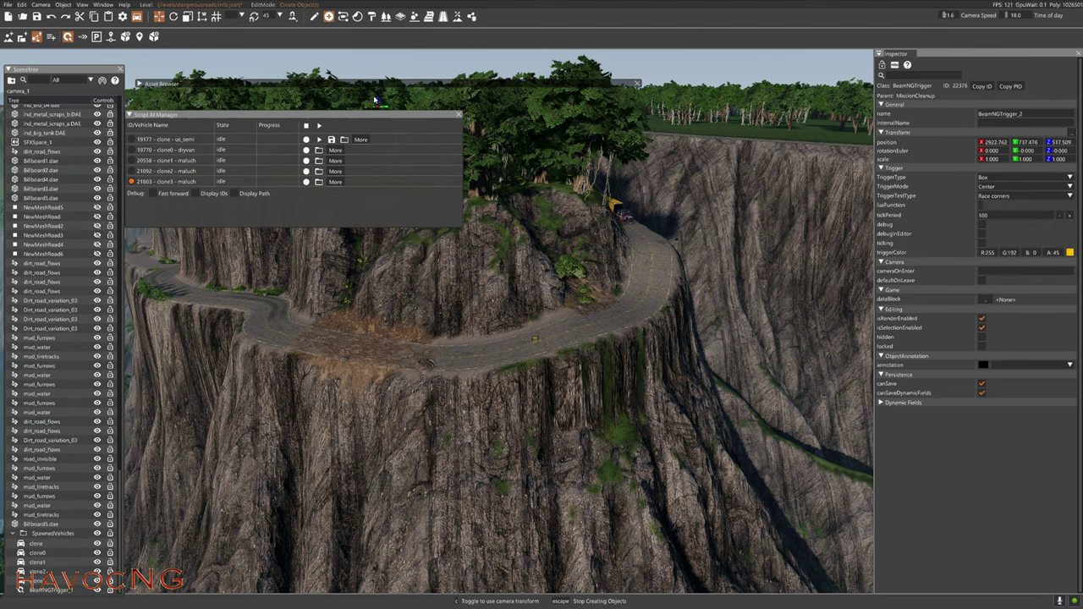
{"action": "left_click", "coordinate": [315, 17]}
- Select the new trigger and stretch it along the road to a Y scale of about 90
{"action": "key", "text": "w"}
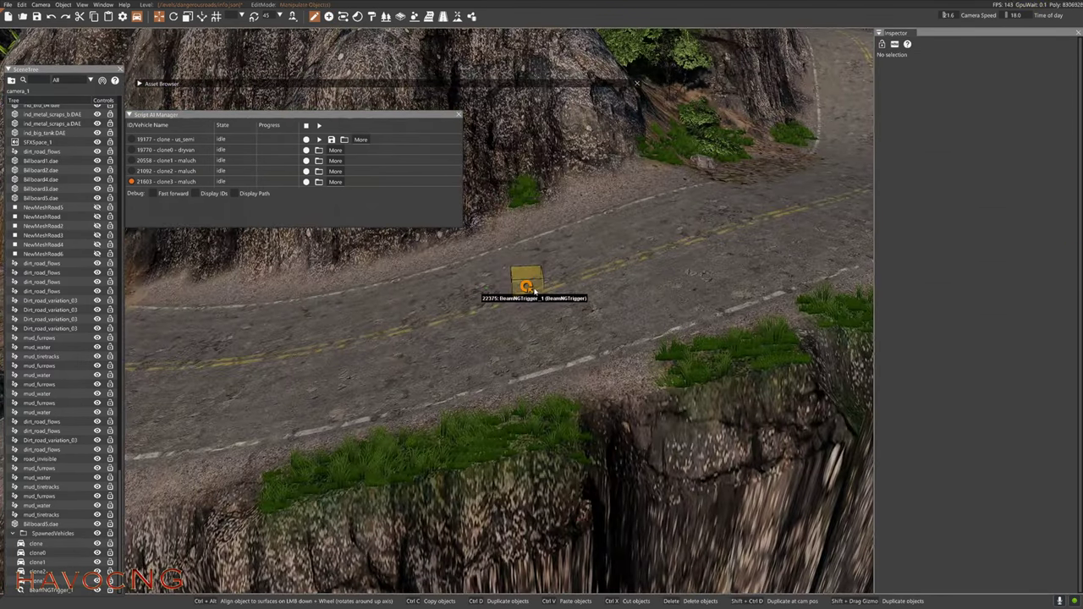
{"action": "left_click", "coordinate": [535, 295]}
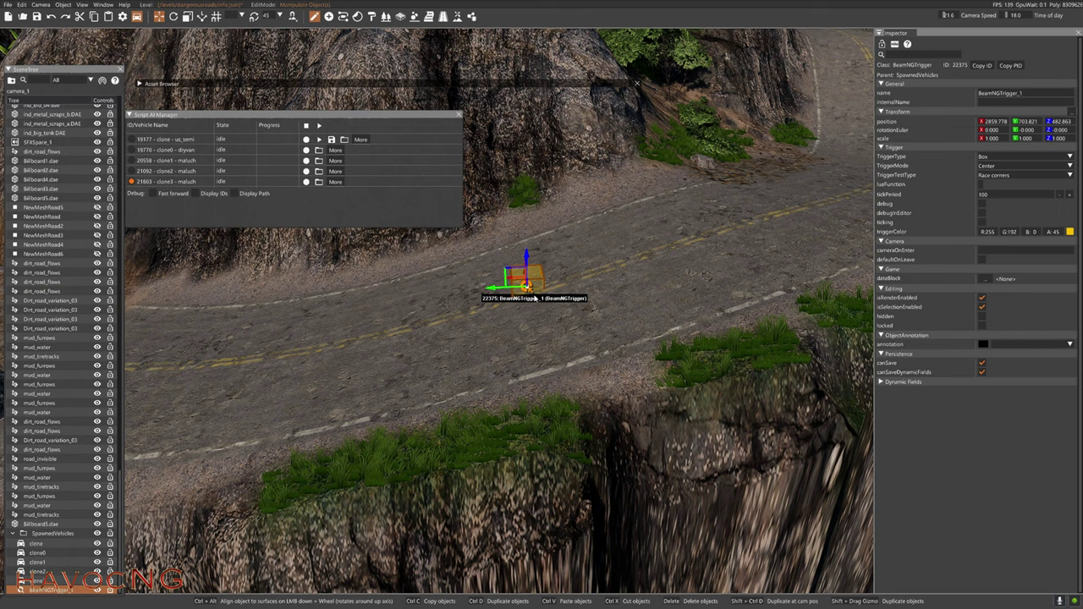
{"action": "key", "text": "s"}
{"action": "right_click_drag", "start_coordinate": [530, 319], "coordinate": [558, 344]}
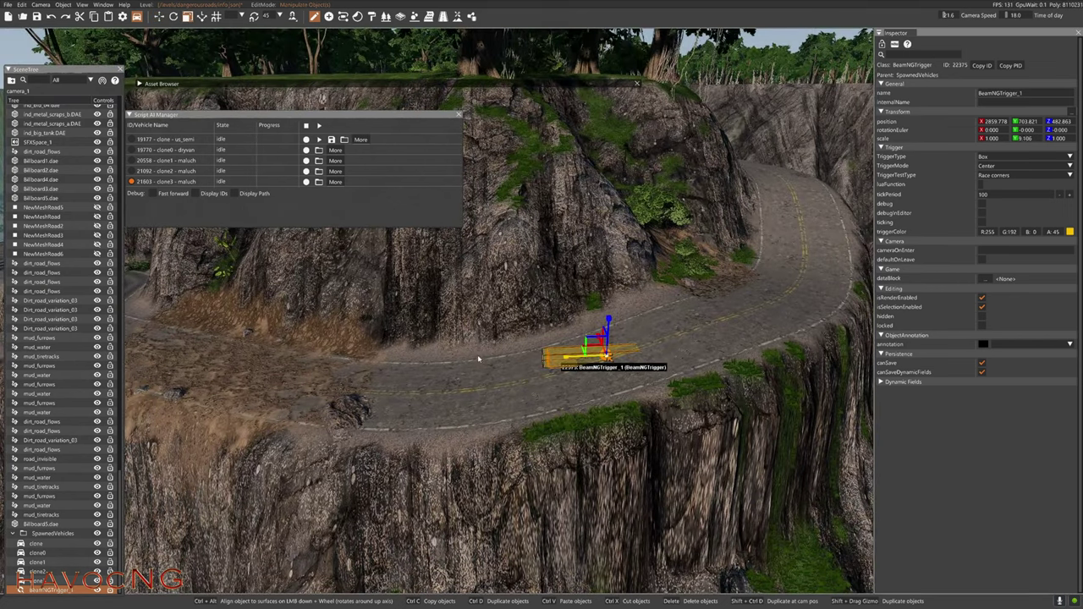
{"action": "left_click_drag", "start_coordinate": [478, 359], "coordinate": [187, 339]}
{"action": "right_click_drag", "start_coordinate": [314, 380], "coordinate": [364, 420]}
{"action": "key", "text": "s"}
{"action": "left_click_drag", "start_coordinate": [538, 341], "coordinate": [312, 362]}
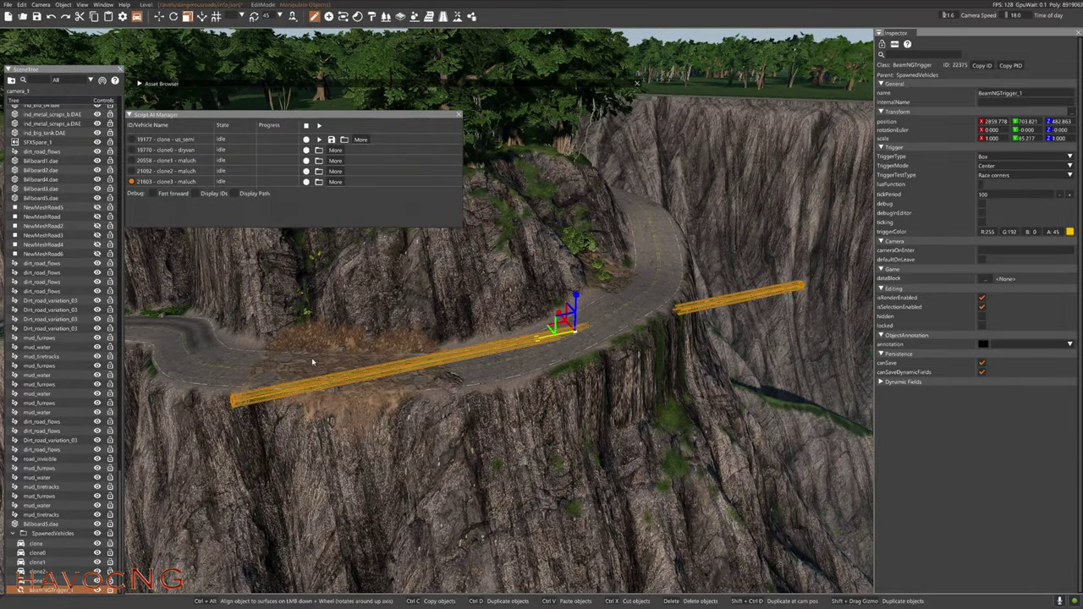
{"action": "left_click", "coordinate": [556, 313]}
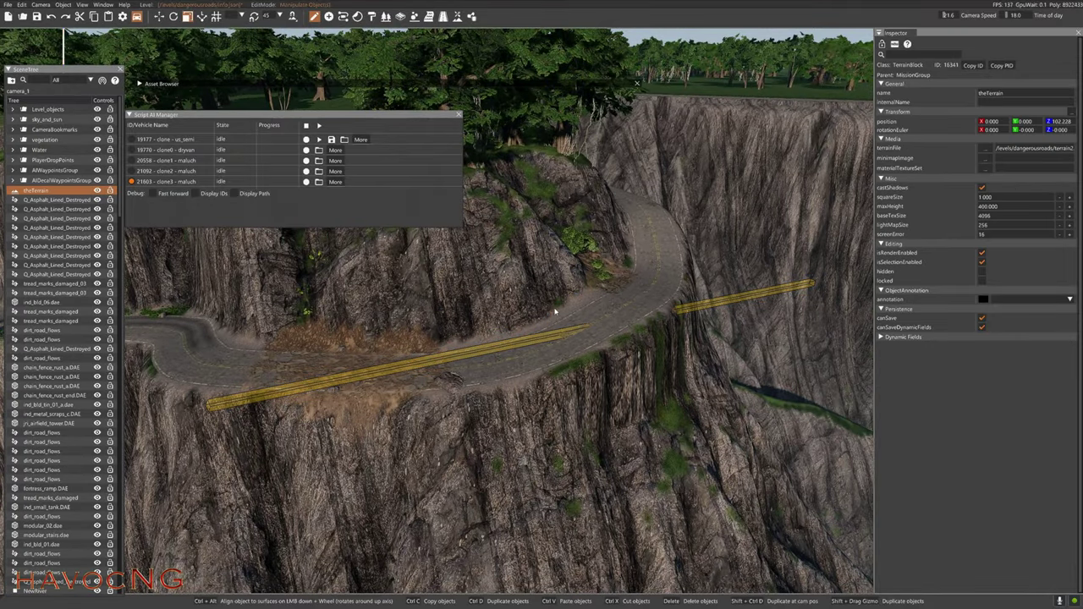
{"action": "left_click_drag", "start_coordinate": [554, 313], "coordinate": [547, 343]}
- Widen the trigger to an X scale of about 14.8 and raise its Z scale to about 9
{"action": "key", "text": "w"}
{"action": "right_click_drag", "start_coordinate": [546, 344], "coordinate": [733, 328]}
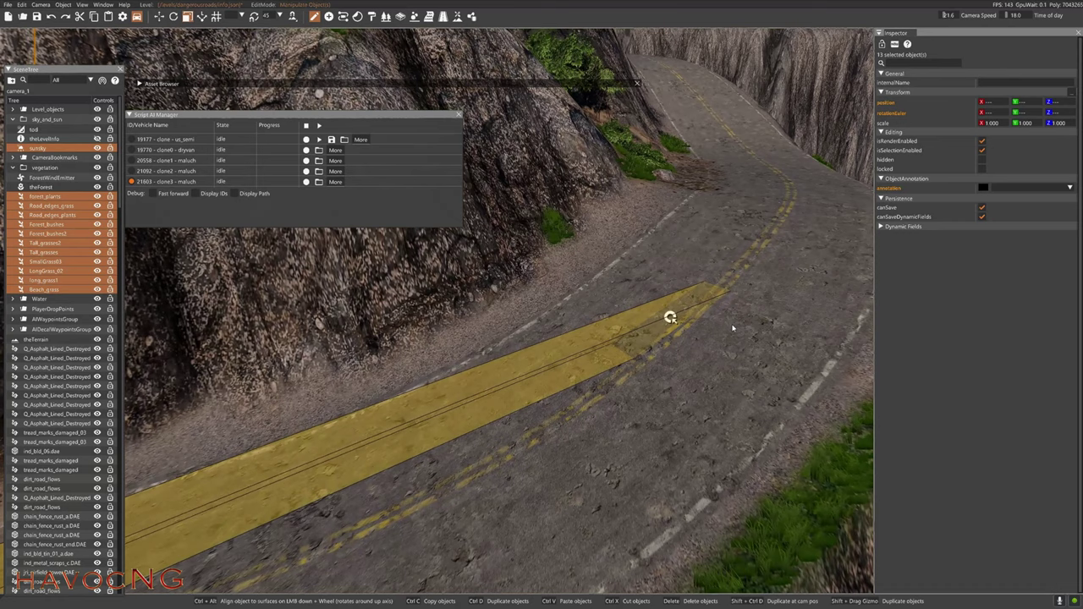
{"action": "left_click", "coordinate": [669, 315]}
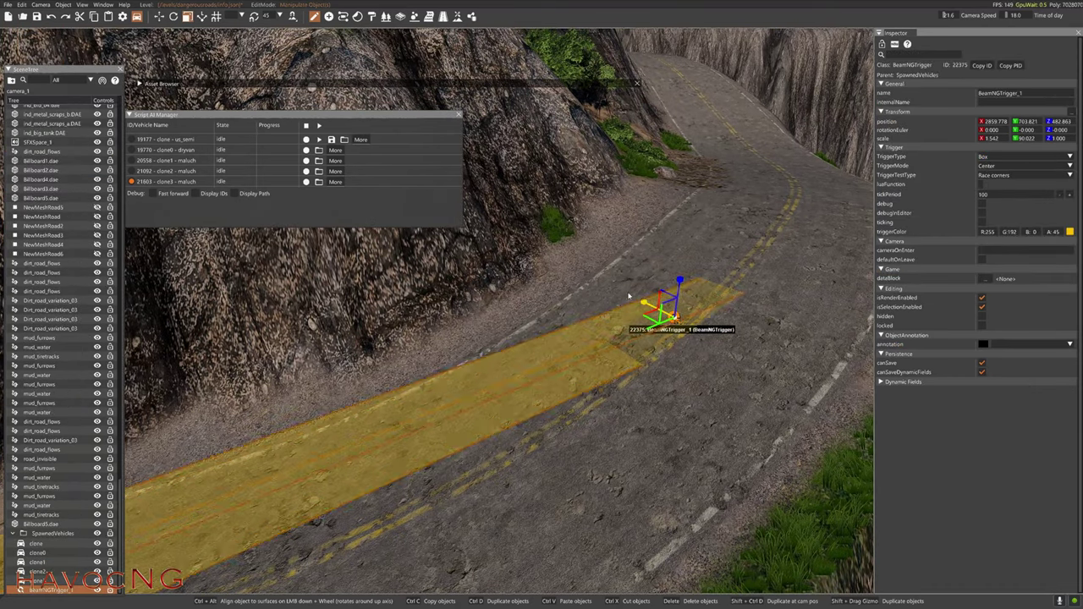
{"action": "left_click_drag", "start_coordinate": [628, 295], "coordinate": [515, 220]}
{"action": "left_click_drag", "start_coordinate": [679, 282], "coordinate": [738, 98]}
{"action": "key", "text": "s"}
{"action": "right_click_drag", "start_coordinate": [738, 98], "coordinate": [711, 105]}
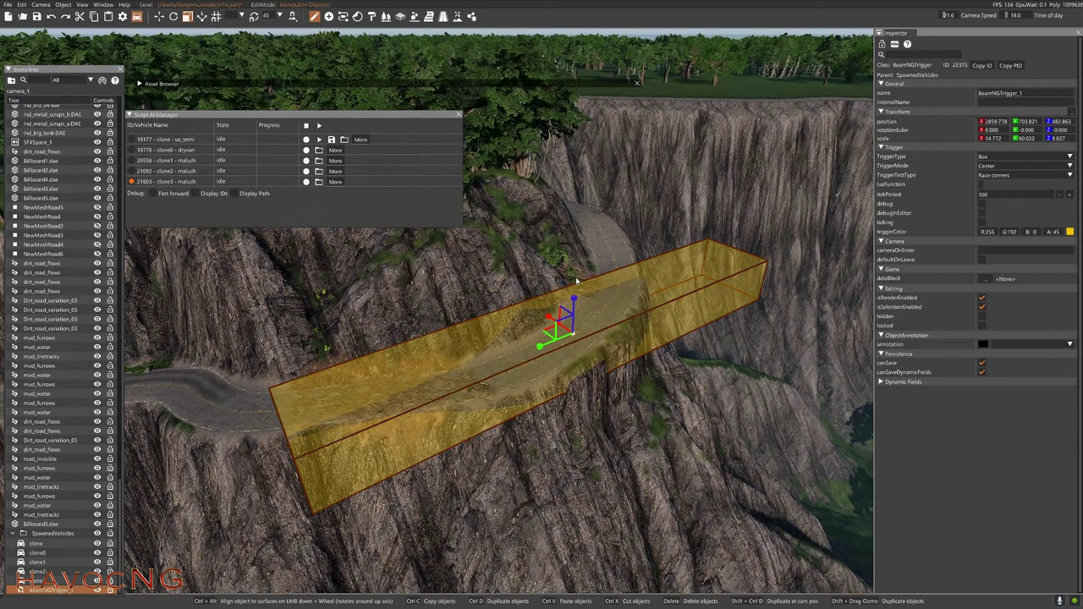
- Enlarge the trigger box around the whole bend to a scale of about 70.4 in X, 131.3 in Y and 39.5 in Z
{"action": "left_click_drag", "start_coordinate": [574, 301], "coordinate": [571, 228]}
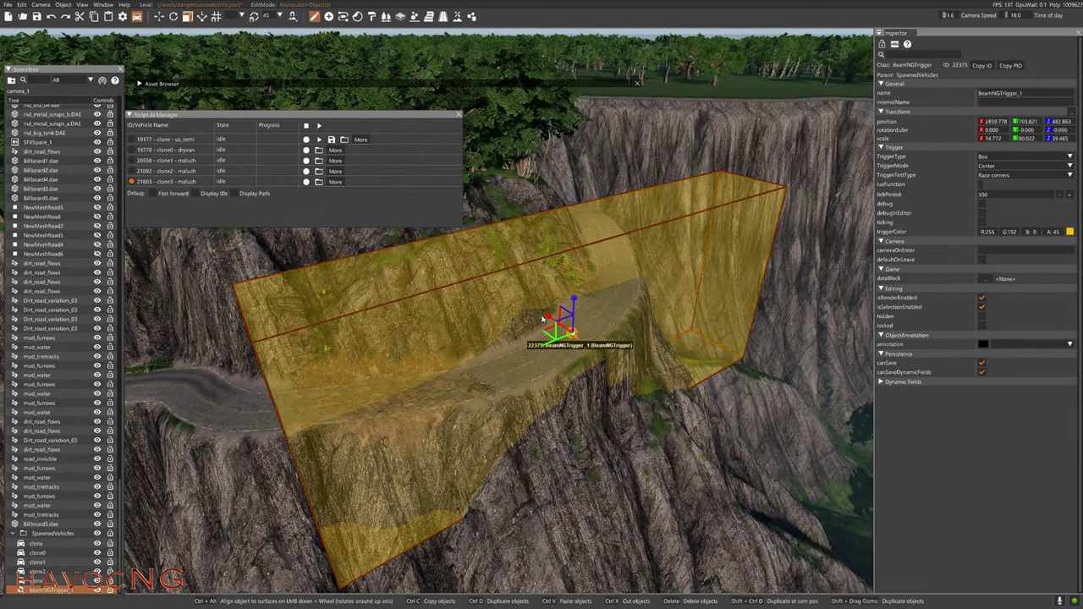
{"action": "left_click_drag", "start_coordinate": [549, 317], "coordinate": [487, 245]}
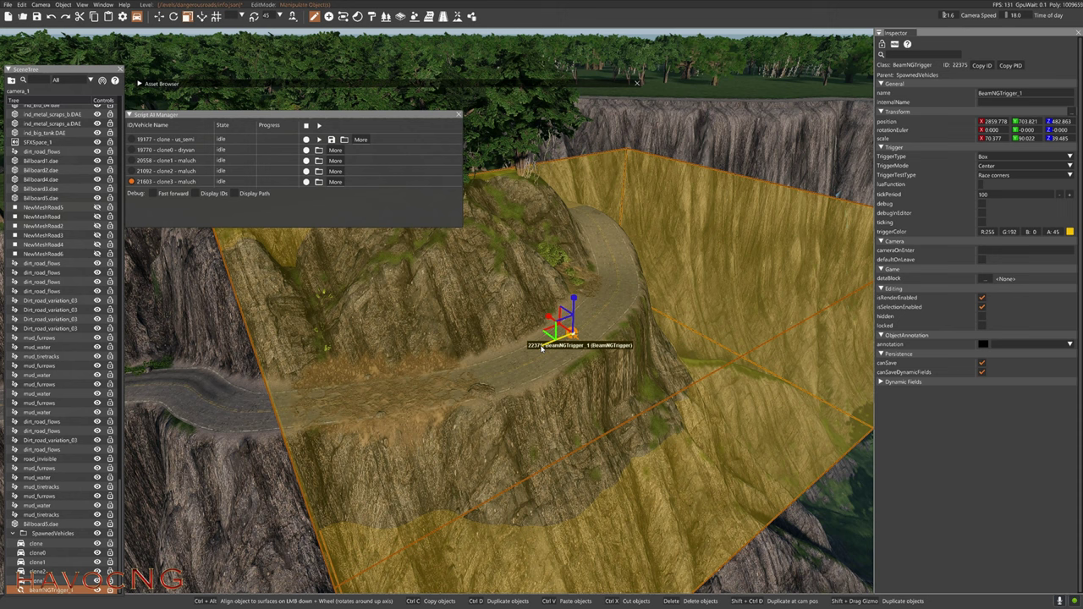
{"action": "left_click_drag", "start_coordinate": [540, 348], "coordinate": [394, 418]}
- Move the trigger box along the X axis to about 2843.6, so that it extends outward from the cliff
{"action": "key", "text": "1"}
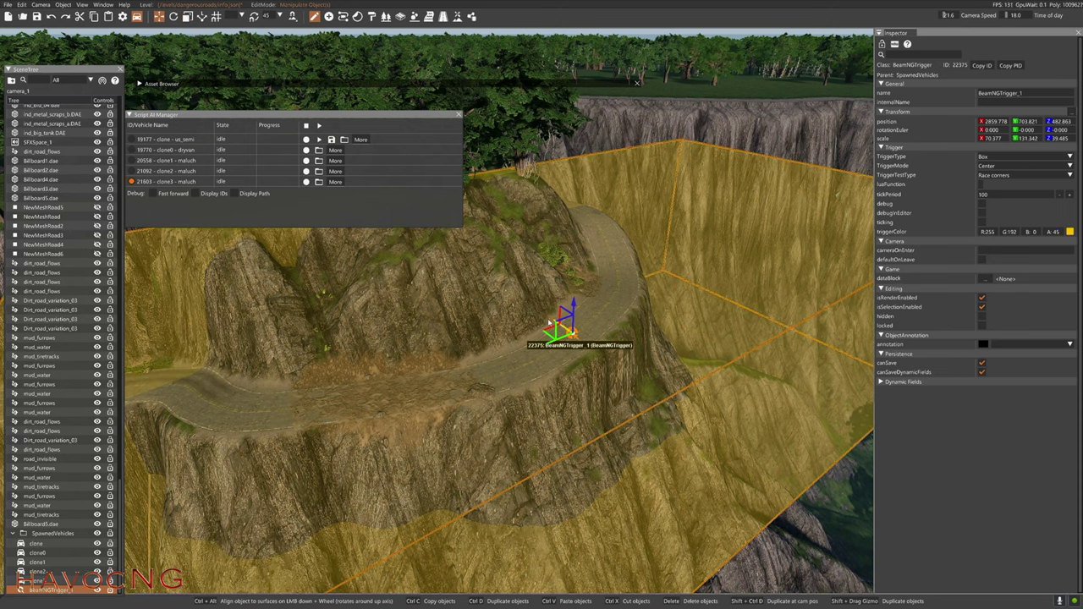
{"action": "left_click_drag", "start_coordinate": [562, 325], "coordinate": [515, 302]}
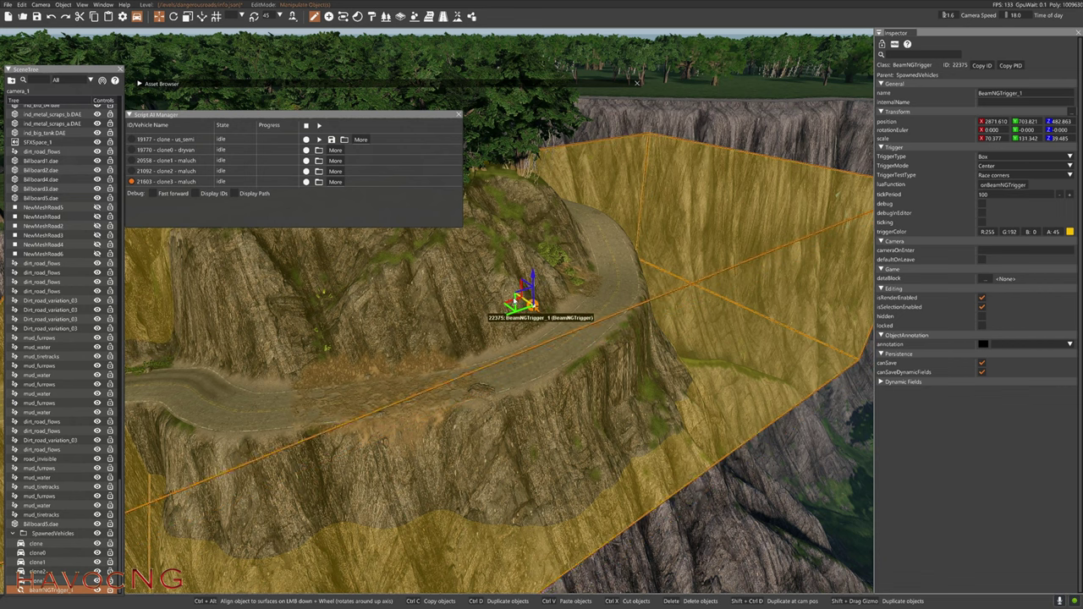
{"action": "key", "text": "d"}
{"action": "right_click_drag", "start_coordinate": [520, 345], "coordinate": [605, 282]}
{"action": "key", "text": "s"}
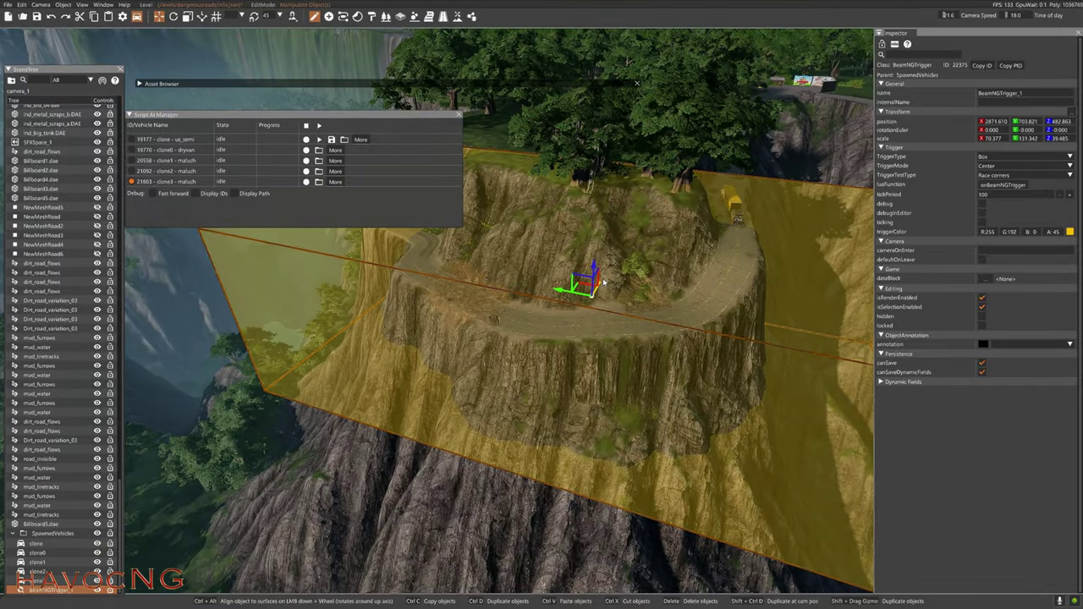
{"action": "left_click_drag", "start_coordinate": [606, 281], "coordinate": [573, 355]}
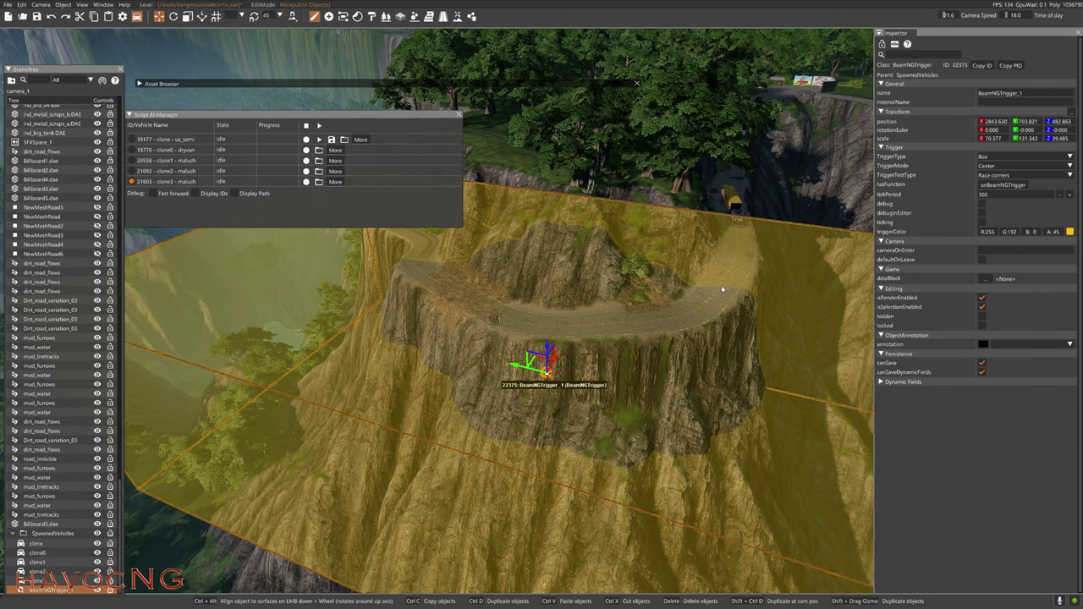
- Create a camera object on the road inside the trigger box and return to object manipulation mode
{"action": "right_click_drag", "start_coordinate": [717, 288], "coordinate": [660, 318]}
{"action": "right_click_drag", "start_coordinate": [668, 281], "coordinate": [605, 229]}
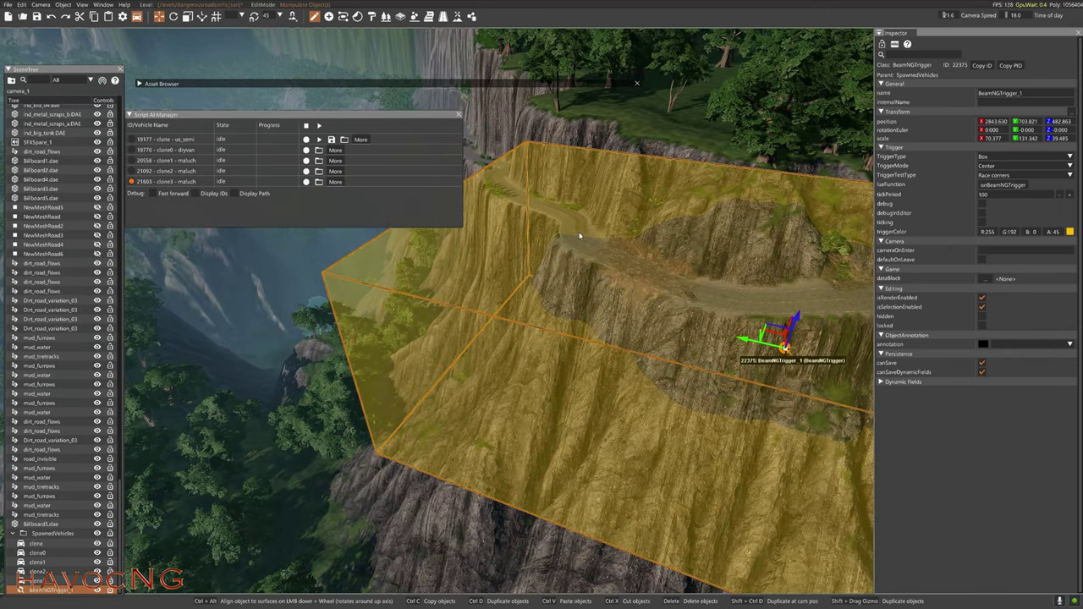
{"action": "right_click_drag", "start_coordinate": [581, 253], "coordinate": [794, 252]}
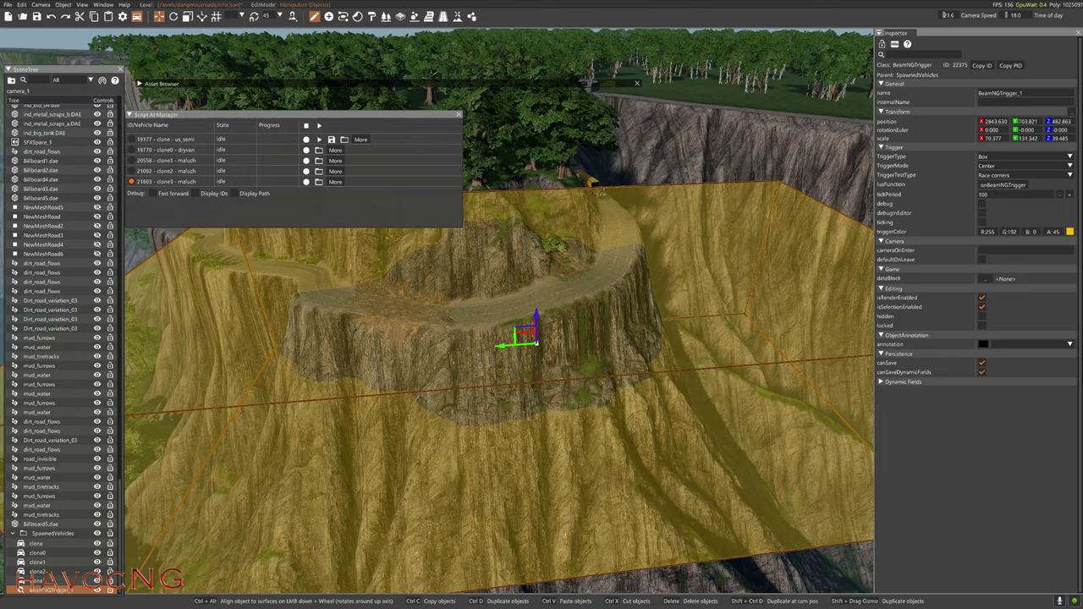
{"action": "right_click_drag", "start_coordinate": [540, 307], "coordinate": [537, 319]}
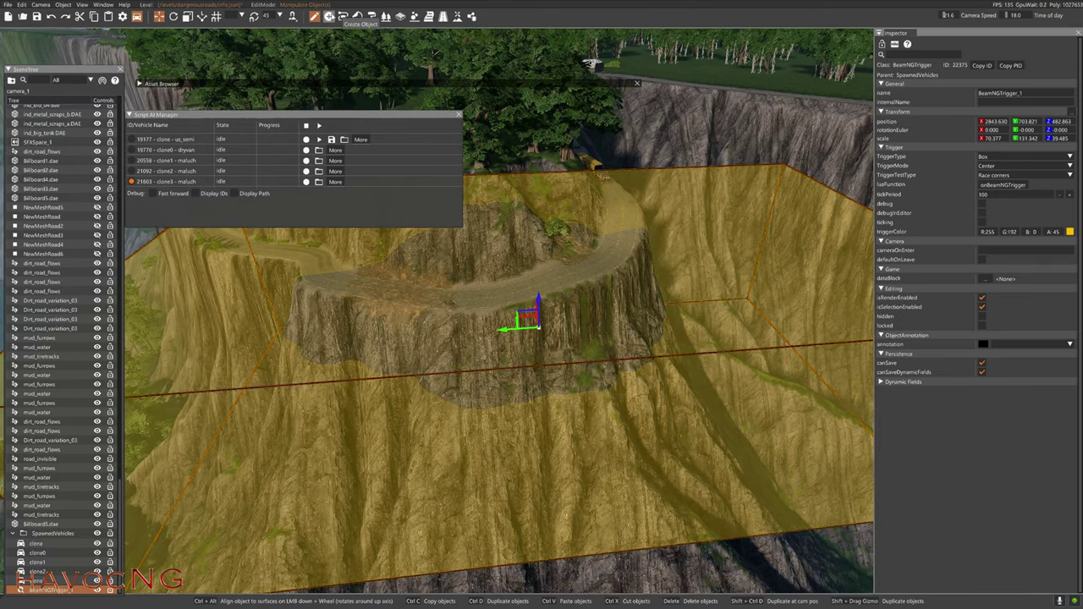
{"action": "left_click", "coordinate": [329, 17]}
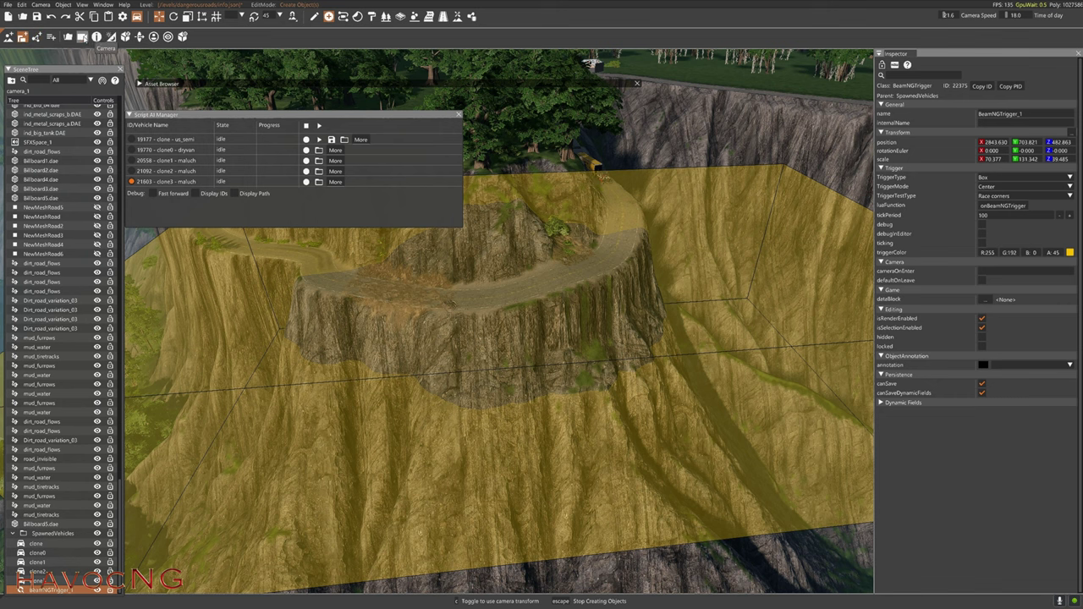
{"action": "left_click", "coordinate": [83, 38]}
{"action": "key", "text": "w"}
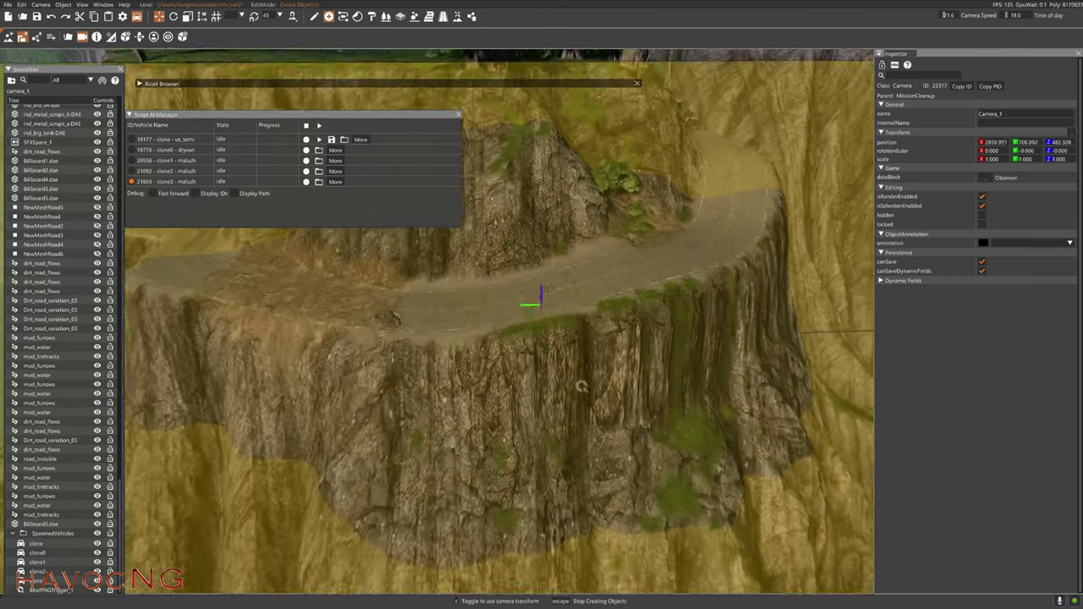
{"action": "left_click", "coordinate": [616, 259]}
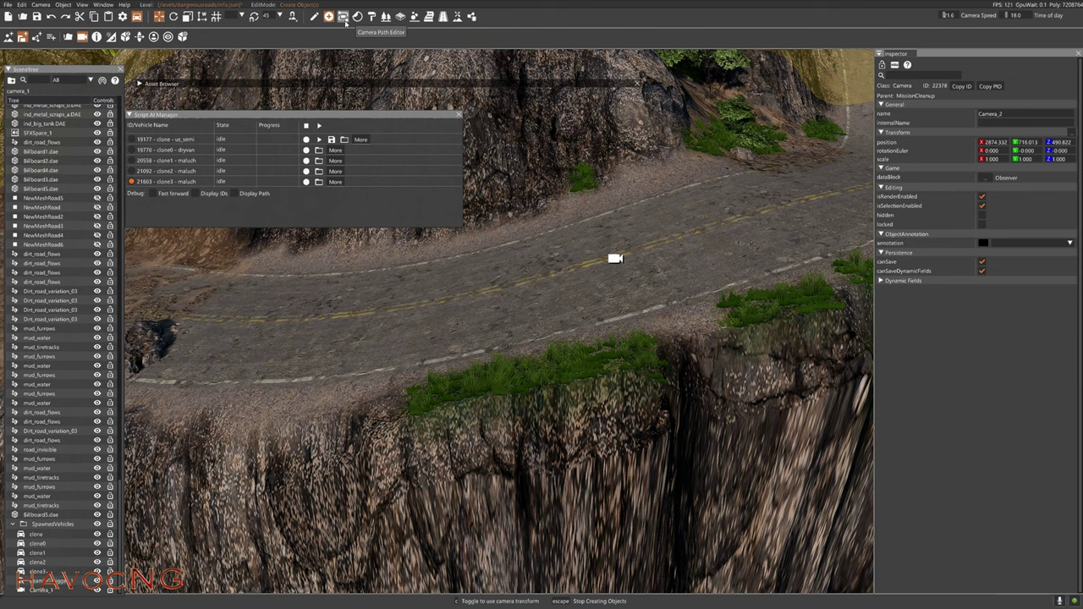
{"action": "left_click", "coordinate": [314, 17]}
- Select the new camera and move it out beyond the cliff edge to X about 2807.9 and Y about 709.7
{"action": "left_click", "coordinate": [617, 259]}
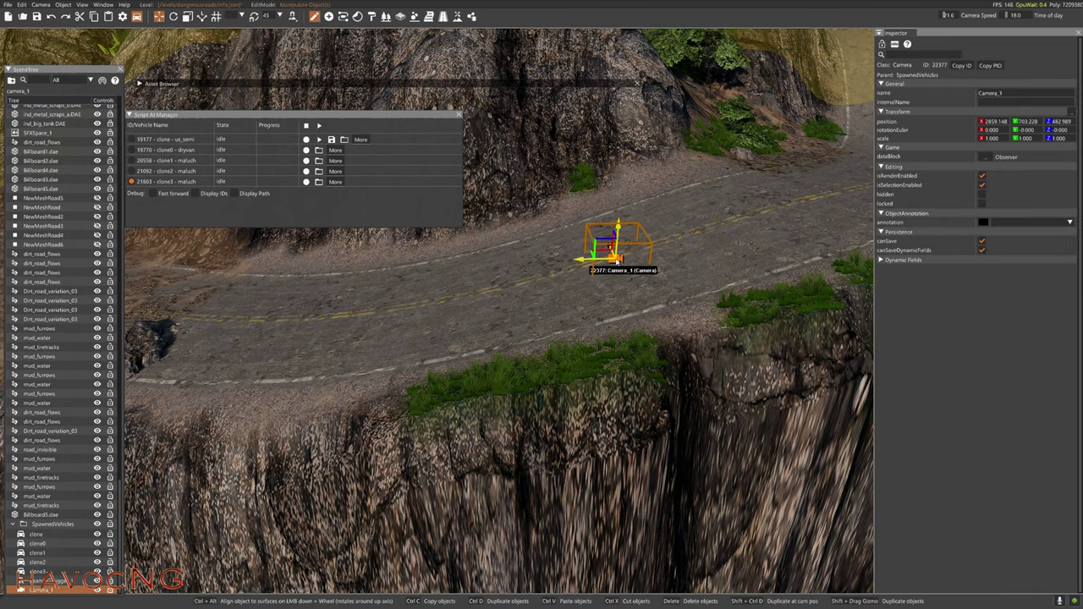
{"action": "key", "text": "s"}
{"action": "mouse_move", "coordinate": [618, 261]}
{"action": "right_mouse_down"}
{"action": "mouse_move", "coordinate": [622, 477]}
{"action": "mouse_move", "coordinate": [620, 265]}
{"action": "right_mouse_up"}
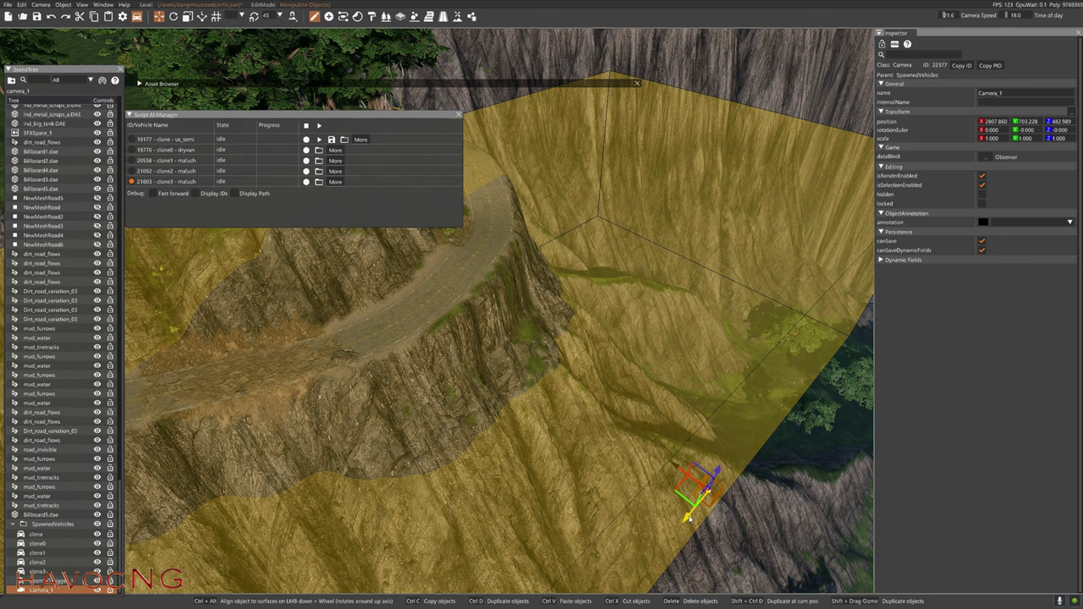
{"action": "key", "text": "w"}
{"action": "right_click_drag", "start_coordinate": [810, 364], "coordinate": [745, 330]}
{"action": "key", "text": "s"}
{"action": "right_click_drag", "start_coordinate": [855, 398], "coordinate": [779, 404]}
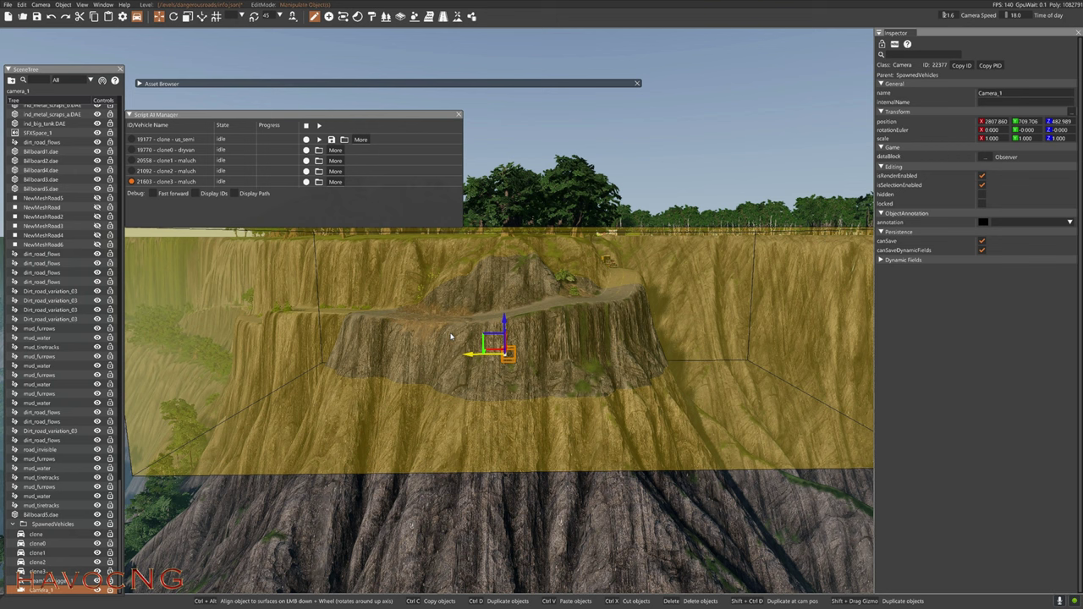
- Shift the camera to Y about 716 and raise it above the road to Z about 495.5
{"action": "left_click_drag", "start_coordinate": [427, 347], "coordinate": [429, 347]}
{"action": "mouse_move", "coordinate": [428, 347]}
{"action": "right_mouse_down"}
{"action": "mouse_move", "coordinate": [356, 362]}
{"action": "mouse_move", "coordinate": [418, 348]}
{"action": "right_mouse_up"}
{"action": "key", "text": "w"}
{"action": "left_click_drag", "start_coordinate": [593, 281], "coordinate": [596, 106]}
{"action": "right_click_drag", "start_coordinate": [606, 127], "coordinate": [729, 183]}
{"action": "key", "text": "w"}
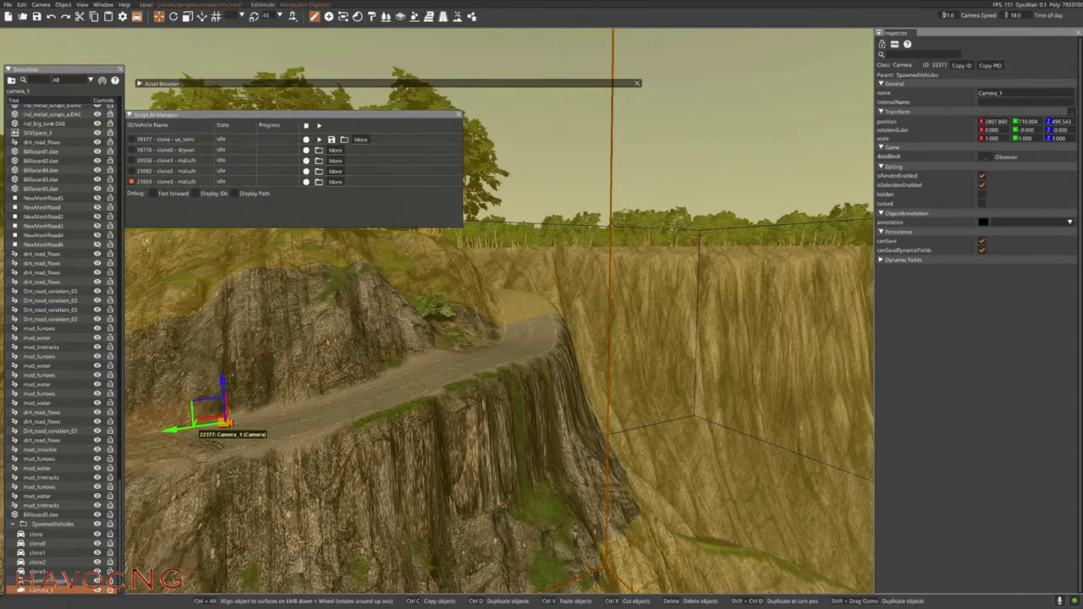
- Examine the camera's placement relative to the road bend and the edges of the trigger box
{"action": "key", "text": "s"}
{"action": "right_click_drag", "start_coordinate": [529, 328], "coordinate": [428, 364]}
{"action": "right_click_drag", "start_coordinate": [768, 369], "coordinate": [670, 362]}
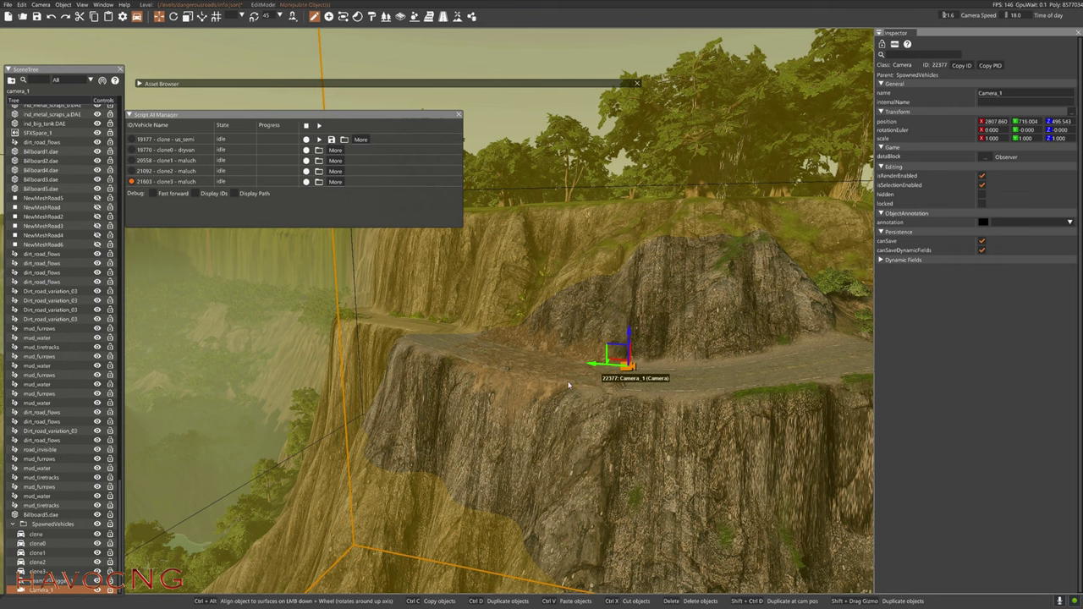
{"action": "key", "text": "s"}
{"action": "right_click_drag", "start_coordinate": [569, 385], "coordinate": [647, 390]}
{"action": "key", "text": "a"}
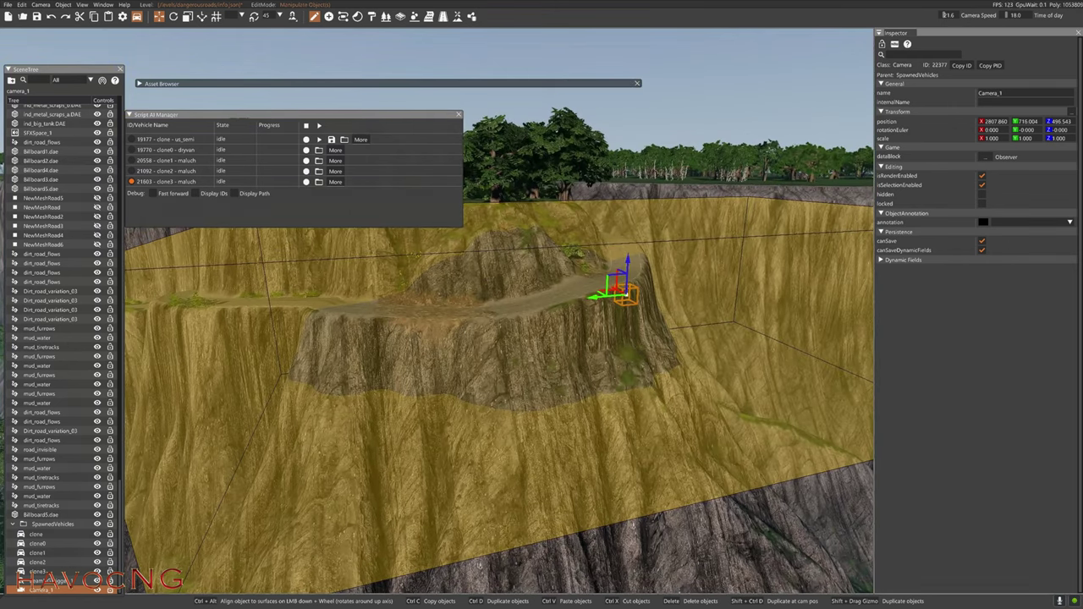
- Select the trigger box around the road bend and inspect its camera settings and extent
{"action": "key", "text": "w"}
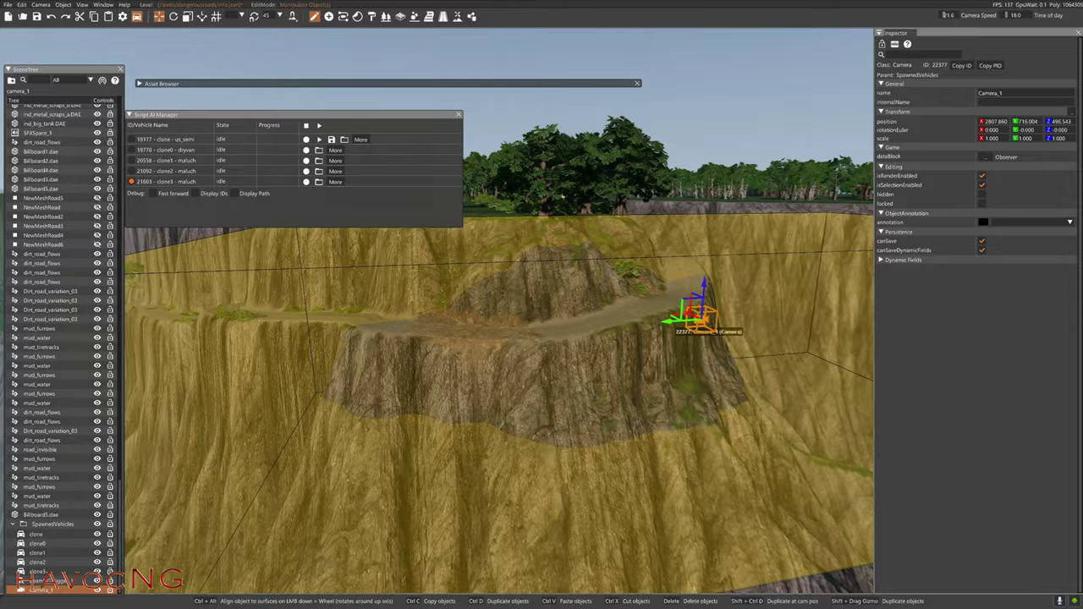
{"action": "key", "text": "s"}
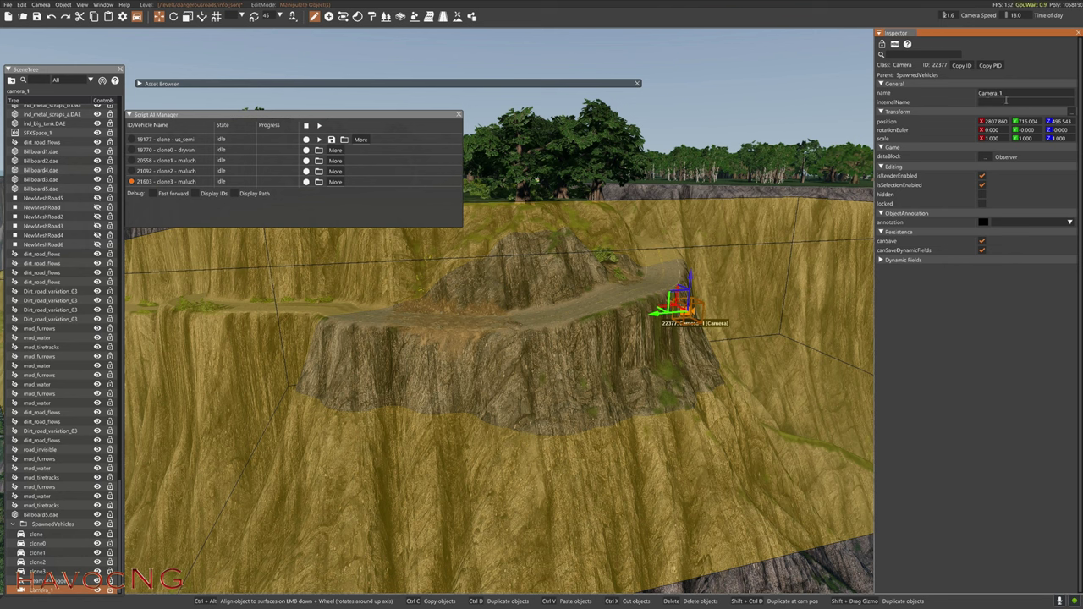
{"action": "right_click_drag", "start_coordinate": [792, 397], "coordinate": [815, 409]}
{"action": "key", "text": "w"}
{"action": "key", "text": "s"}
{"action": "left_click", "coordinate": [724, 469]}
{"action": "key", "text": "s"}
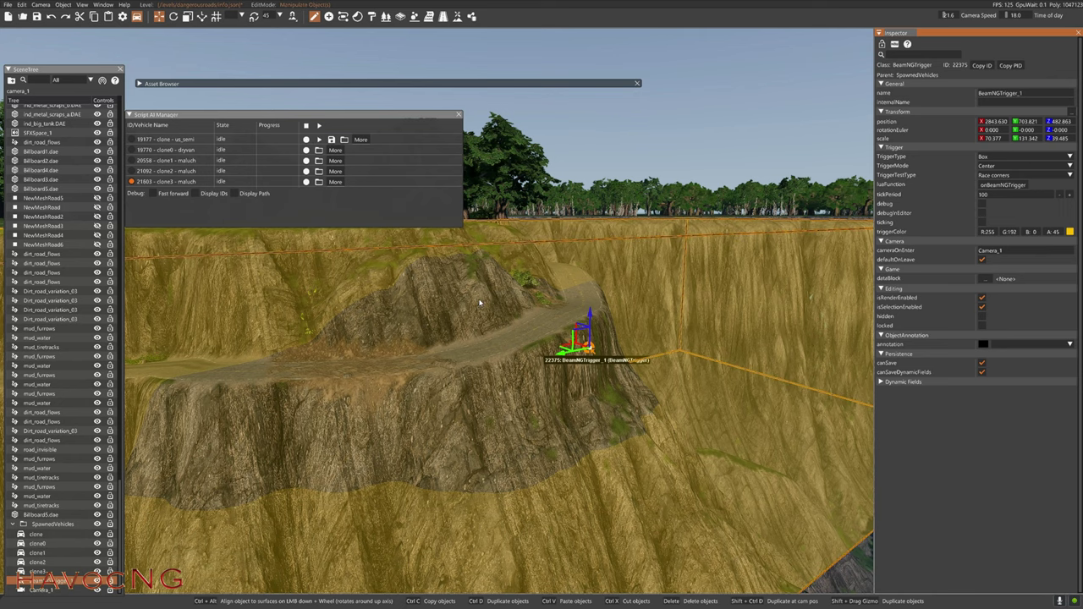
- Leave the world editor and cycle through the vehicles loaded inside the trailer
{"action": "key", "text": "F11"}
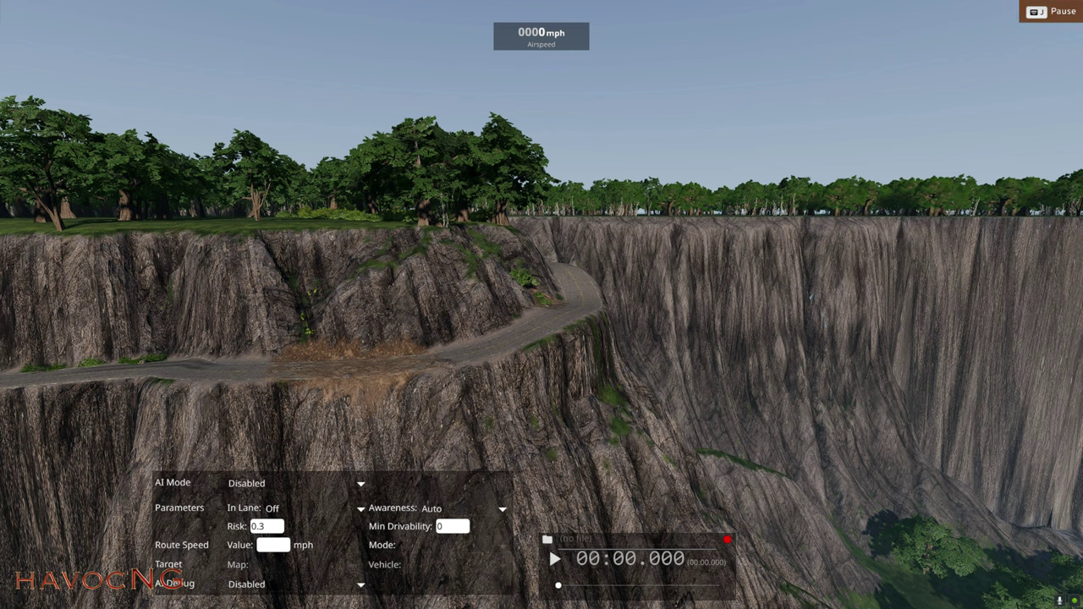
{"action": "right_click_drag", "start_coordinate": [811, 296], "coordinate": [602, 306]}
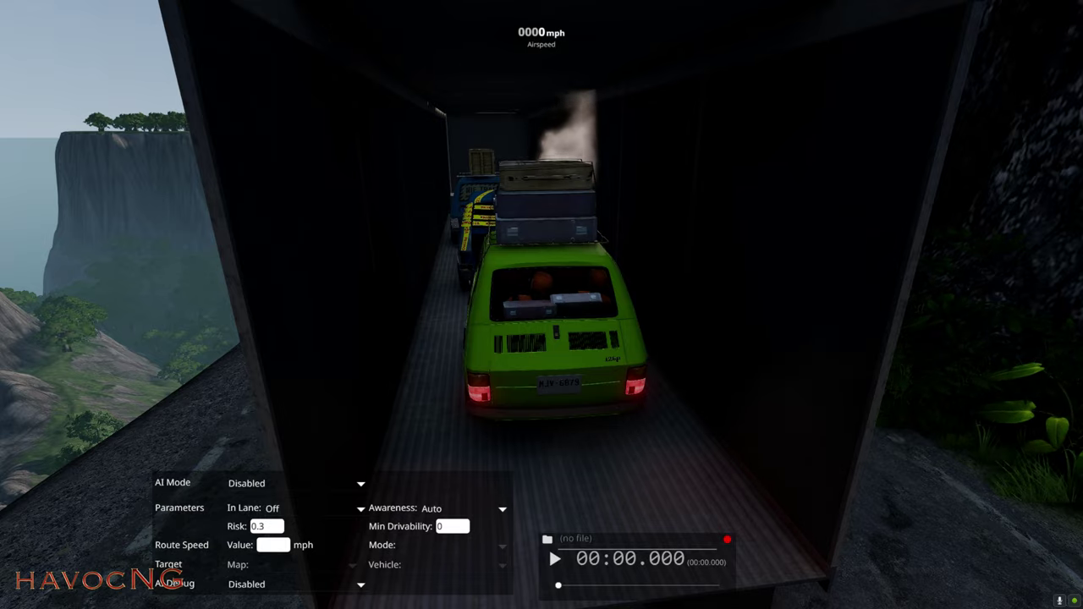
{"action": "key", "text": "Tab"}
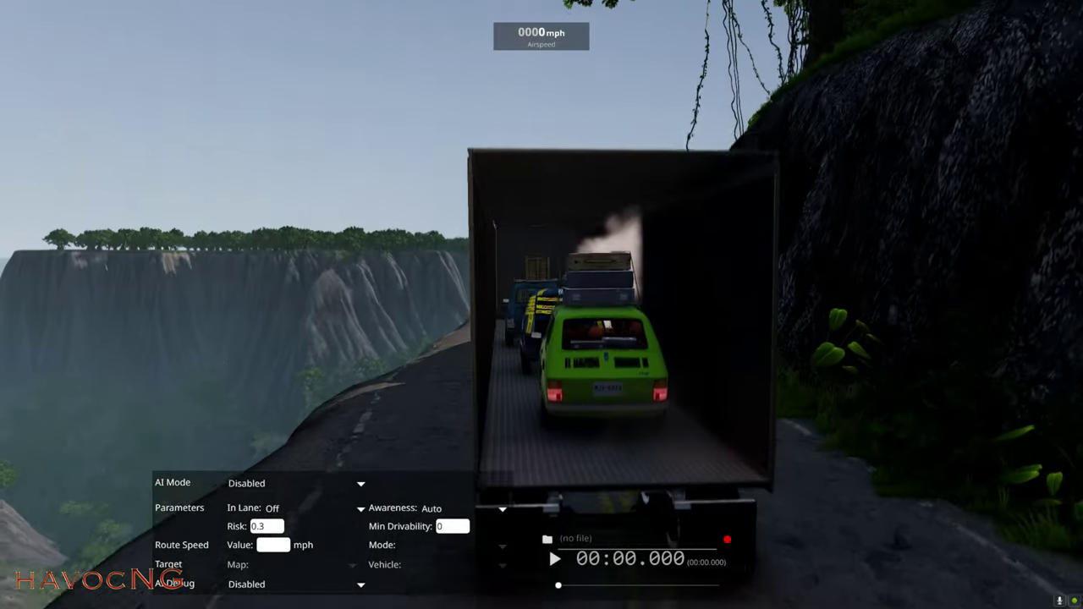
{"action": "key", "text": "Tab"}
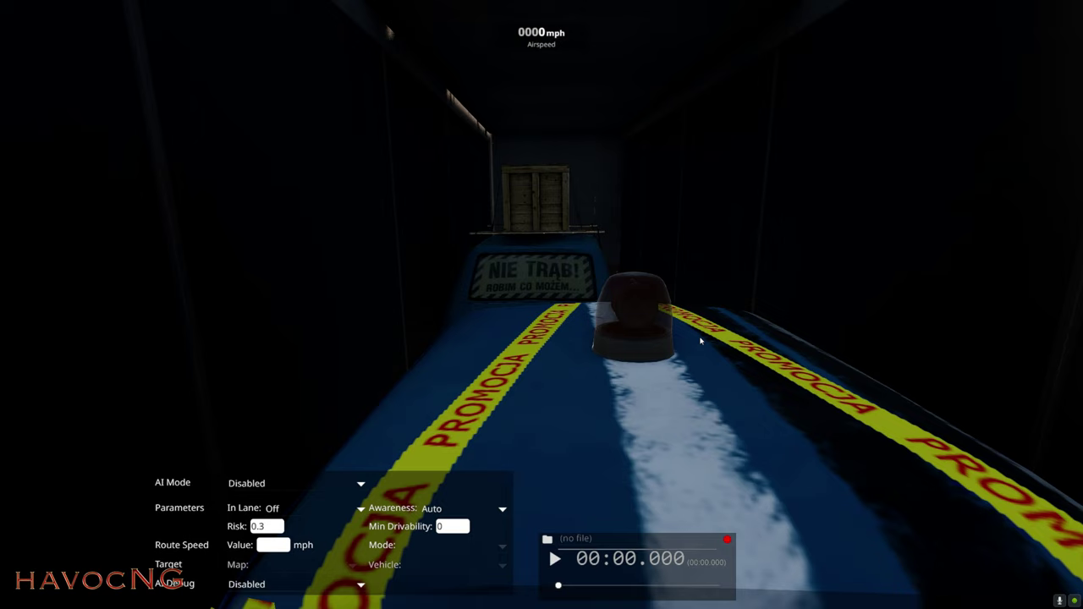
{"action": "key", "text": "Tab"}
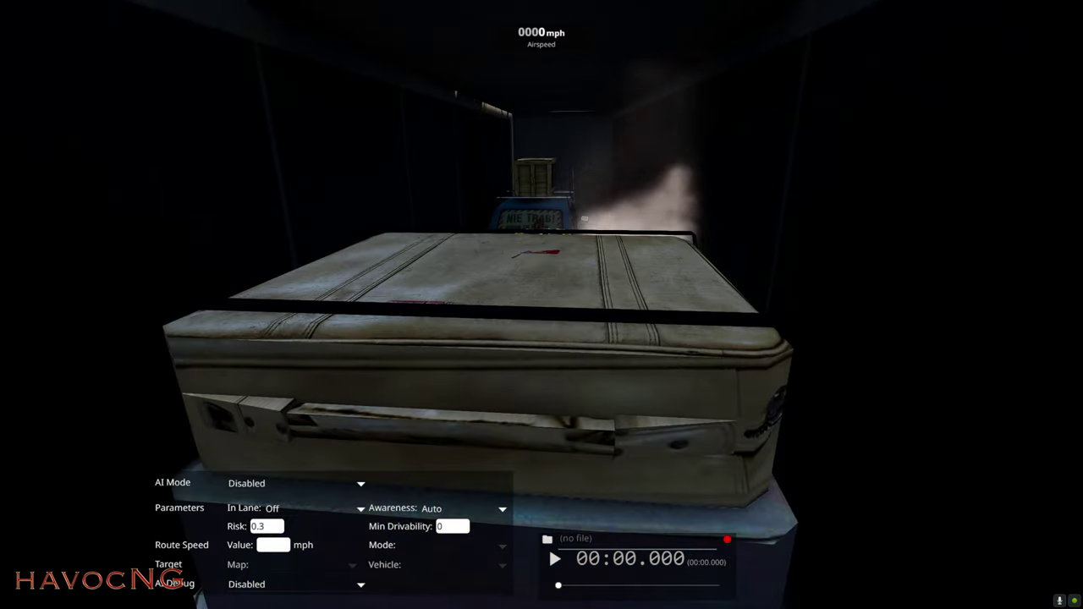
{"action": "key", "text": "Tab"}
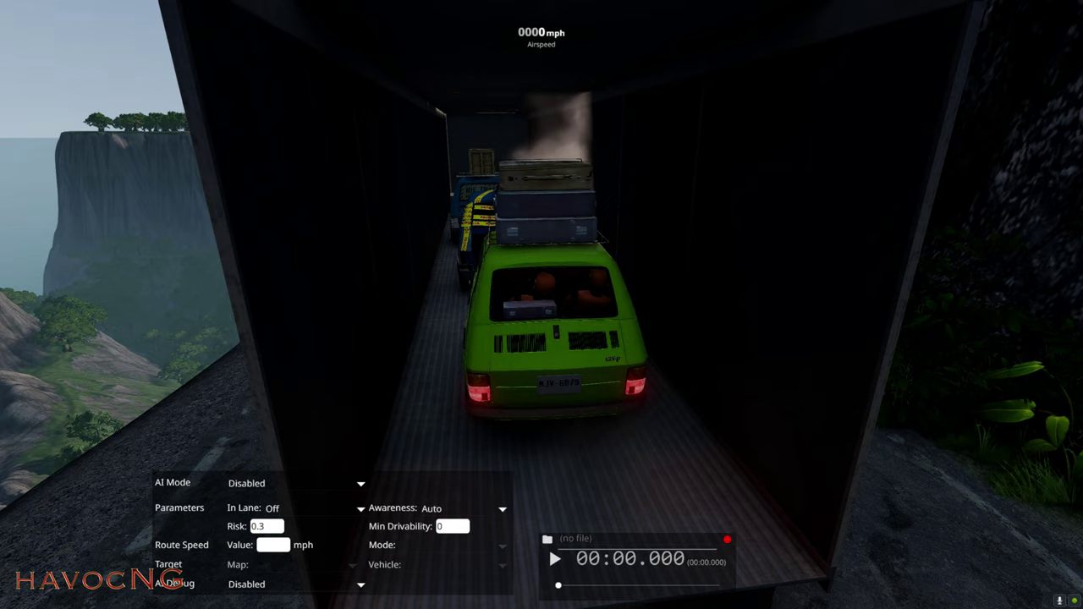
- Switch from the green car to a free view out over the cliff that shows the whole truck
{"action": "right_click_drag", "start_coordinate": [542, 397], "coordinate": [631, 401]}
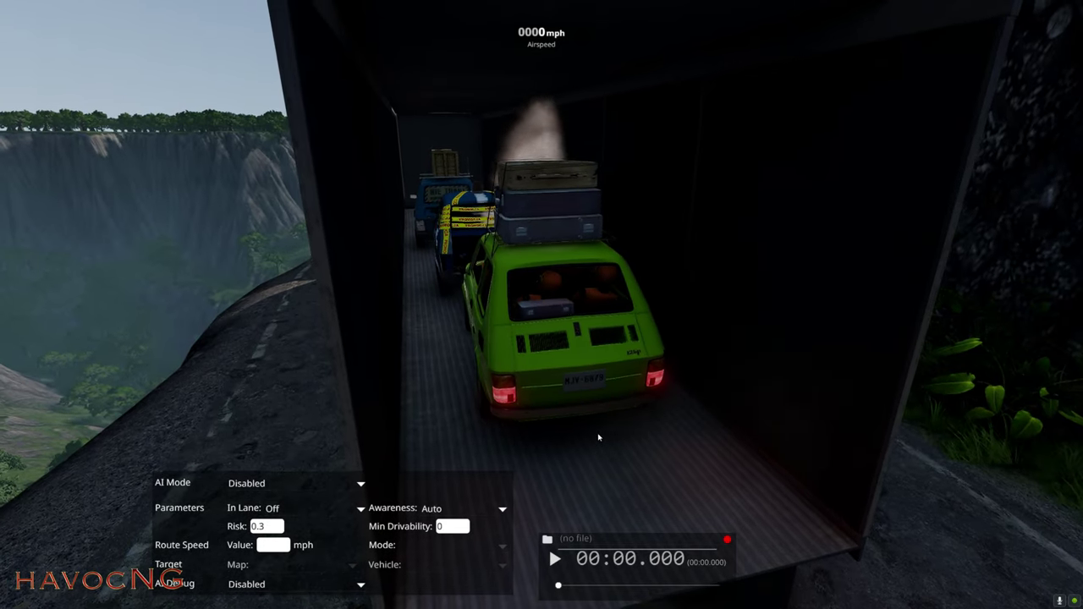
{"action": "left_click_drag", "start_coordinate": [584, 407], "coordinate": [609, 444], "text": "ctrl"}
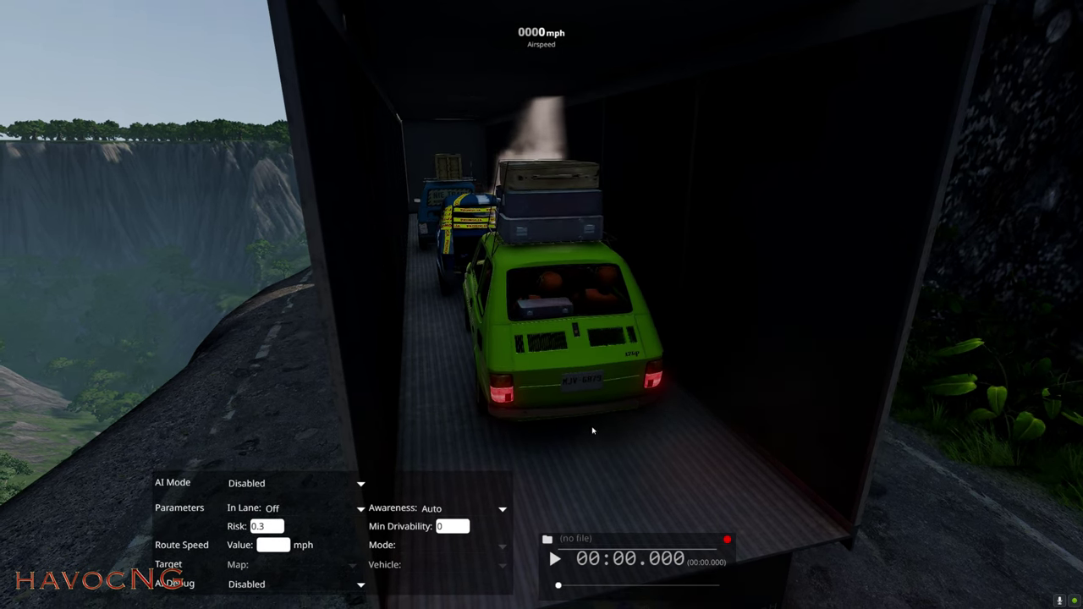
{"action": "right_click_drag", "start_coordinate": [580, 413], "coordinate": [582, 404]}
{"action": "key", "text": "s"}
{"action": "key", "text": "a"}
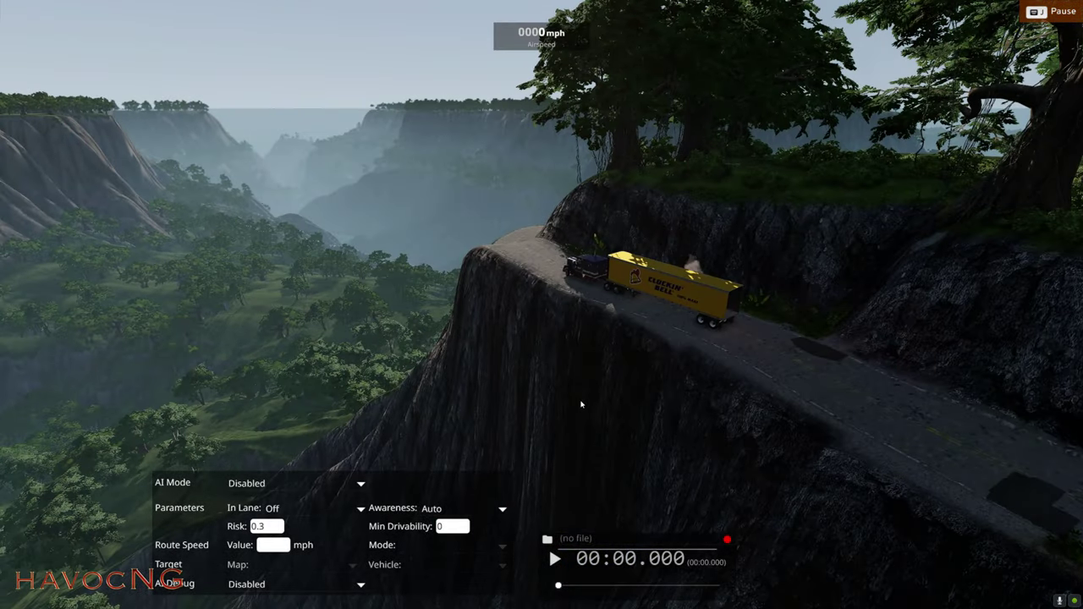
- Play the us_semi AI script and follow the truck along the cliff road outside the editor
{"action": "key", "text": "F11"}
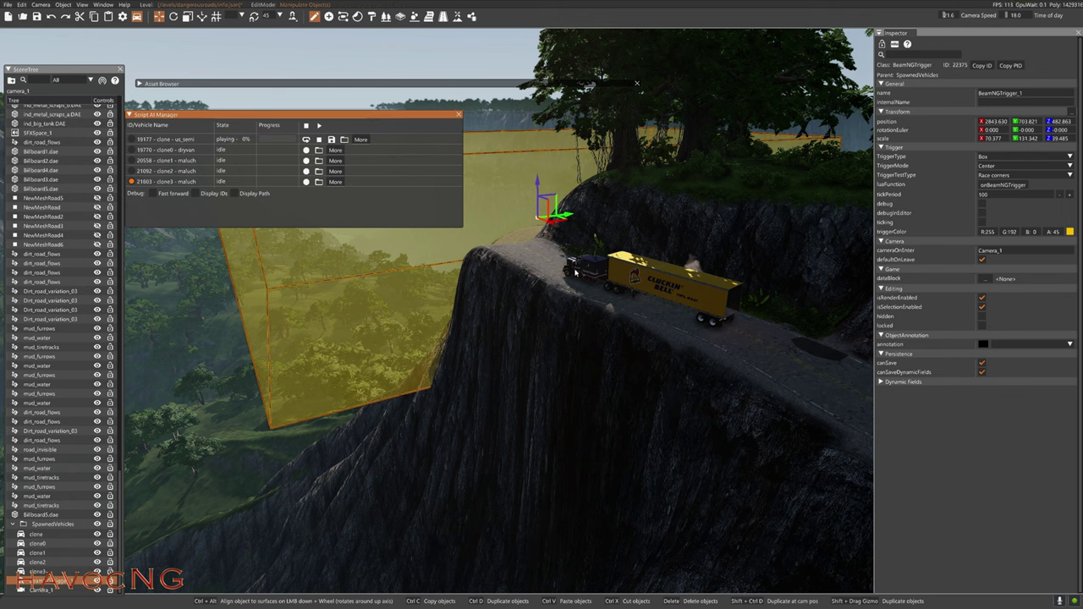
{"action": "key", "text": "F11"}
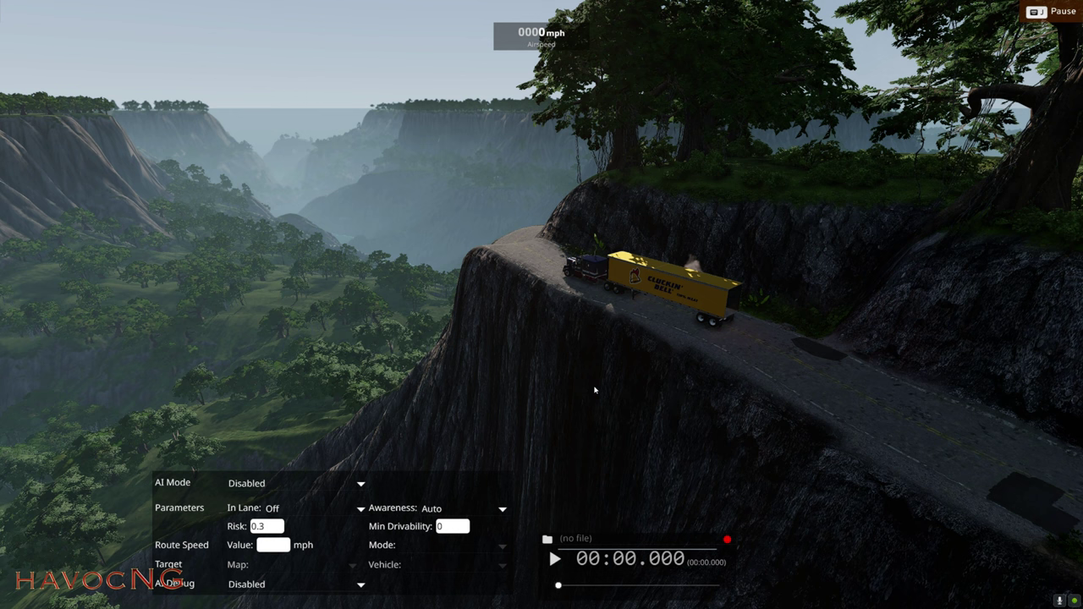
{"action": "key", "text": "w"}
{"action": "right_click_drag", "start_coordinate": [598, 393], "coordinate": [816, 288]}
{"action": "key", "text": "Up"}
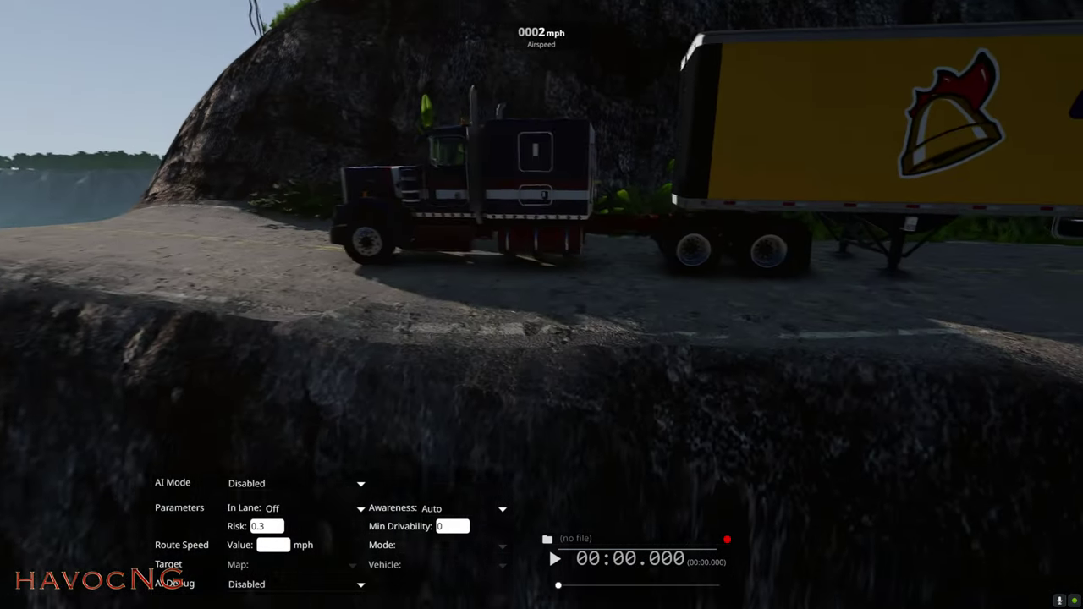
{"action": "key", "text": "d"}
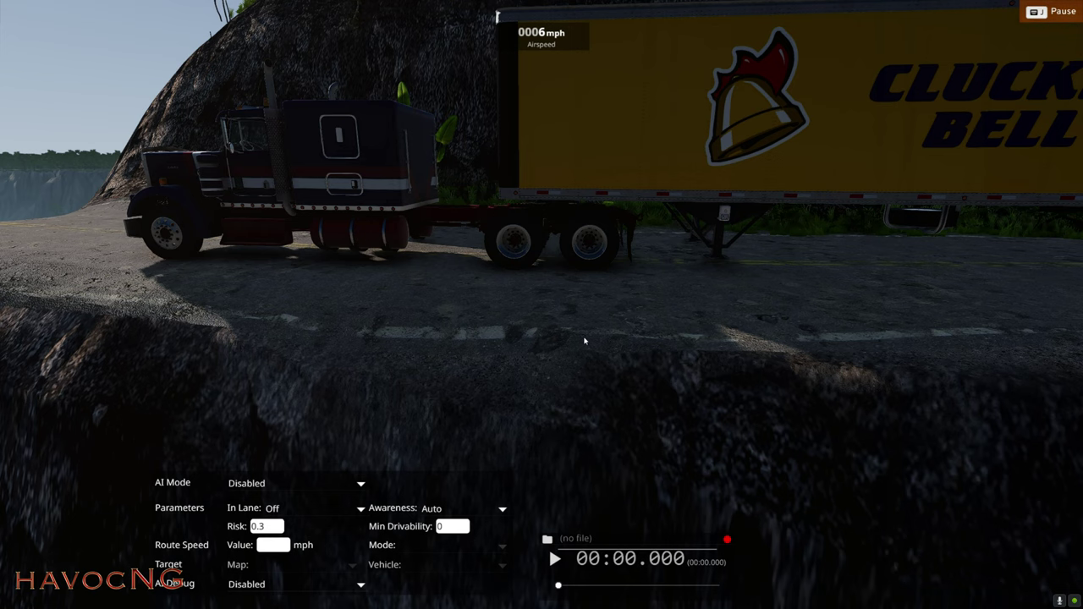
{"action": "key", "text": "d"}
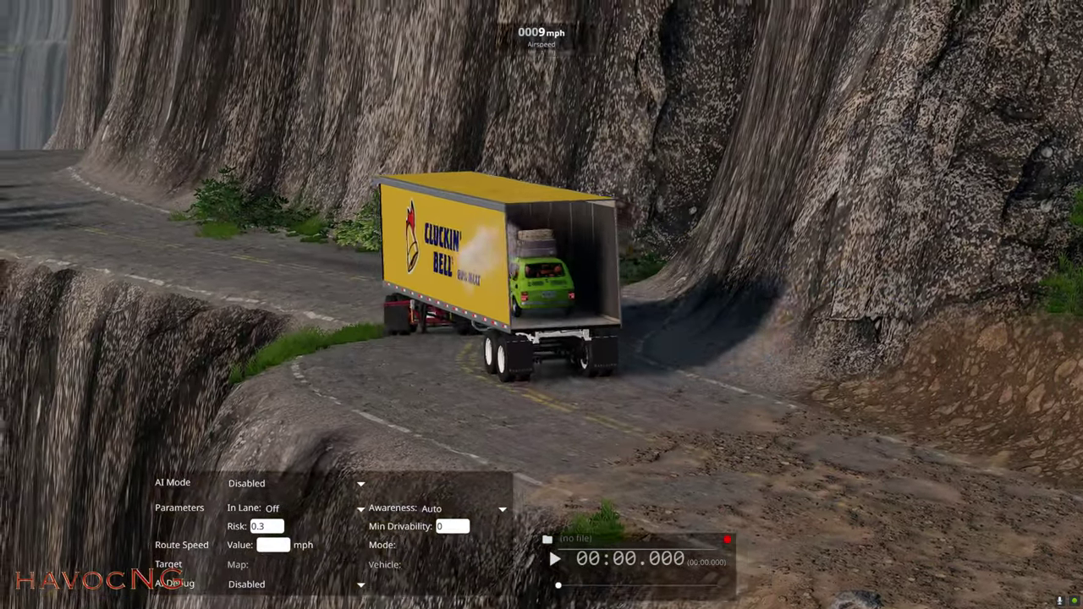
- Switch to the green car, pause the simulation, and restart all AI scripts before leaving the editor
{"action": "key", "text": "Tab"}
{"action": "key", "text": "j"}
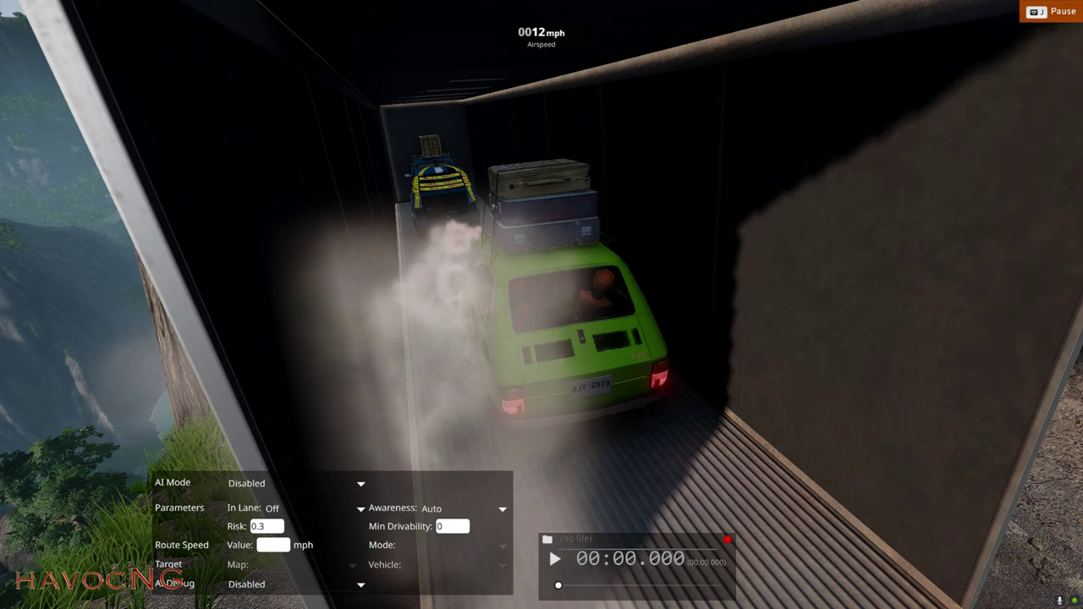
{"action": "key", "text": "F11"}
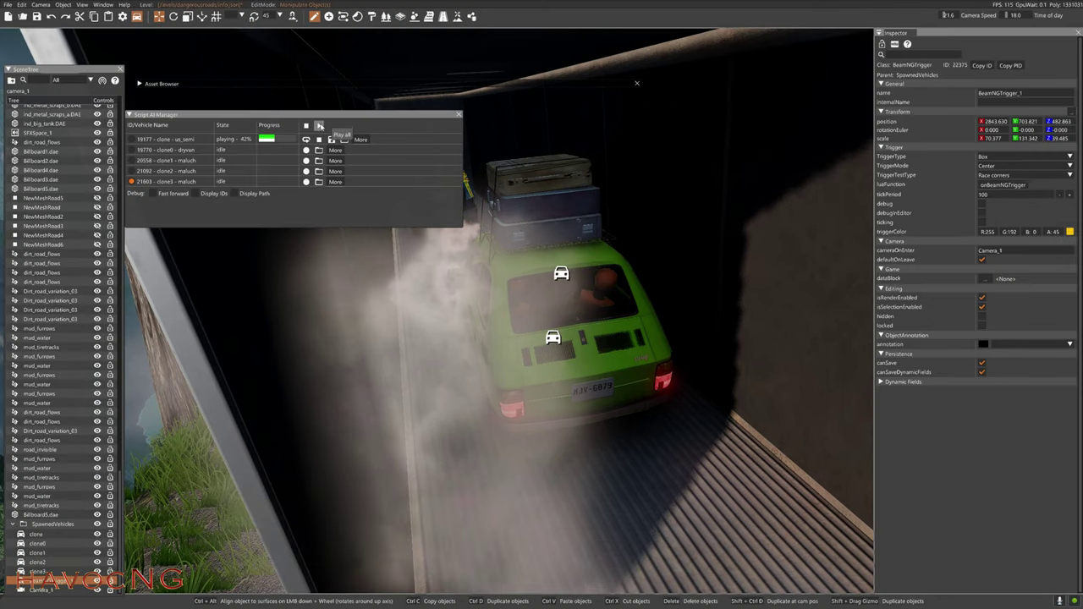
{"action": "left_click", "coordinate": [319, 125]}
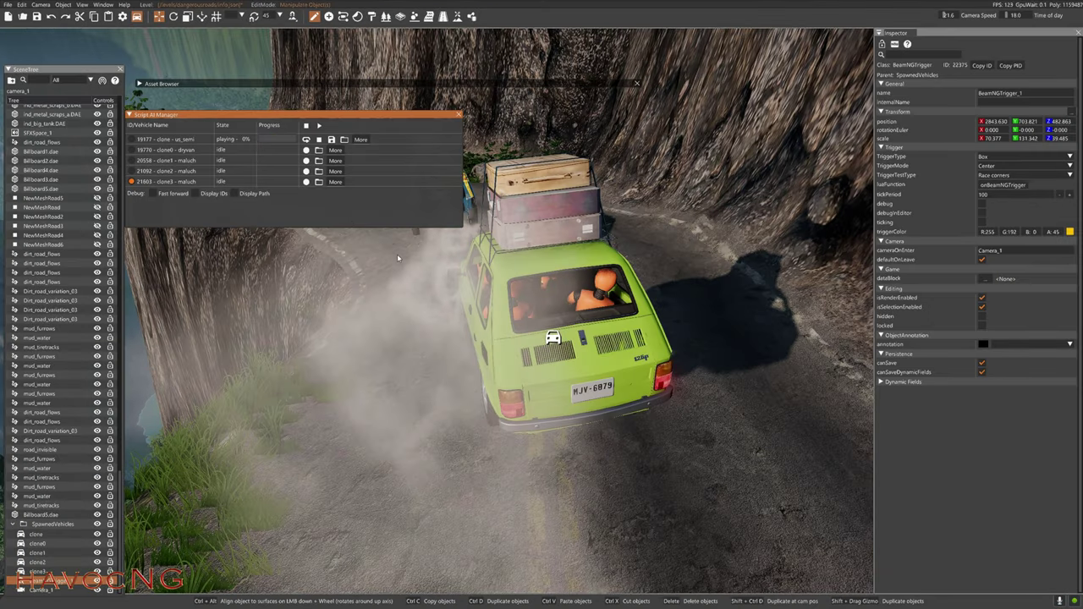
{"action": "key", "text": "F11"}
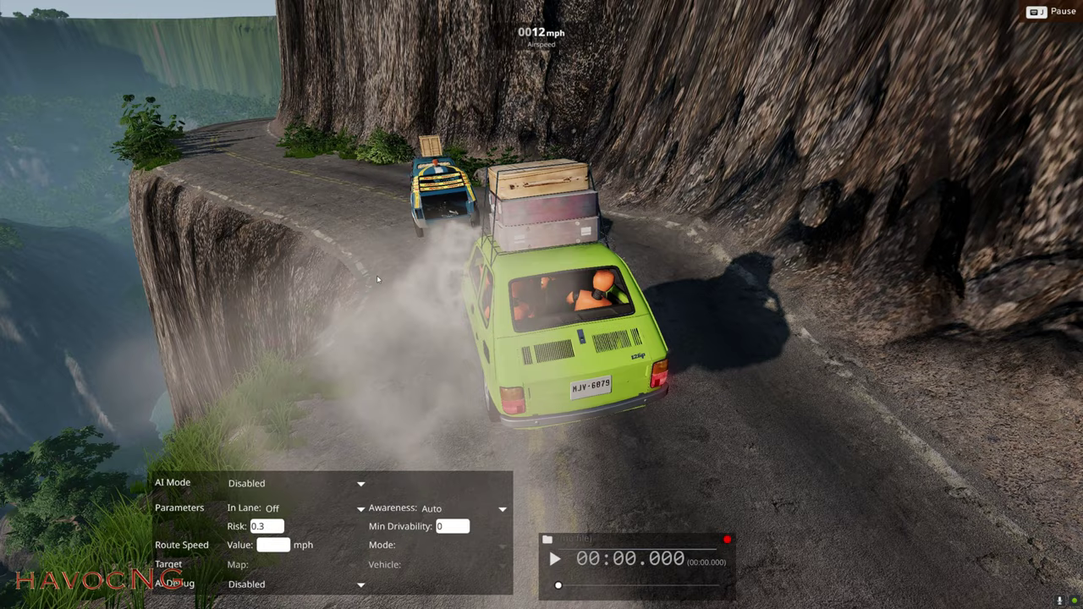
- Switch control to the semi truck and view the road from its driver's seat
{"action": "key", "text": "Tab"}
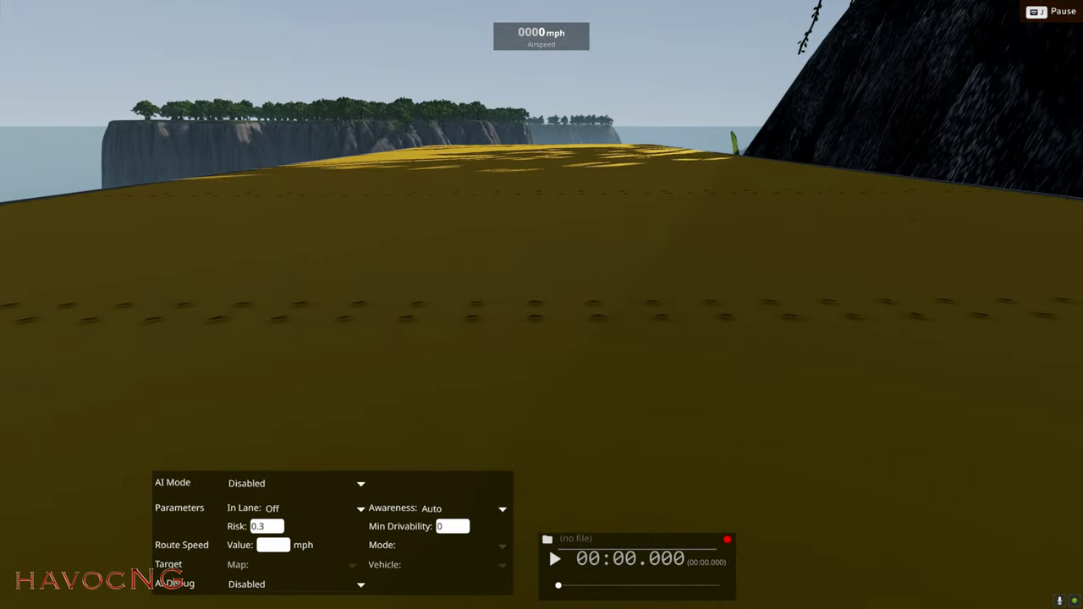
{"action": "key", "text": "Tab"}
{"action": "key", "text": "Tab"}
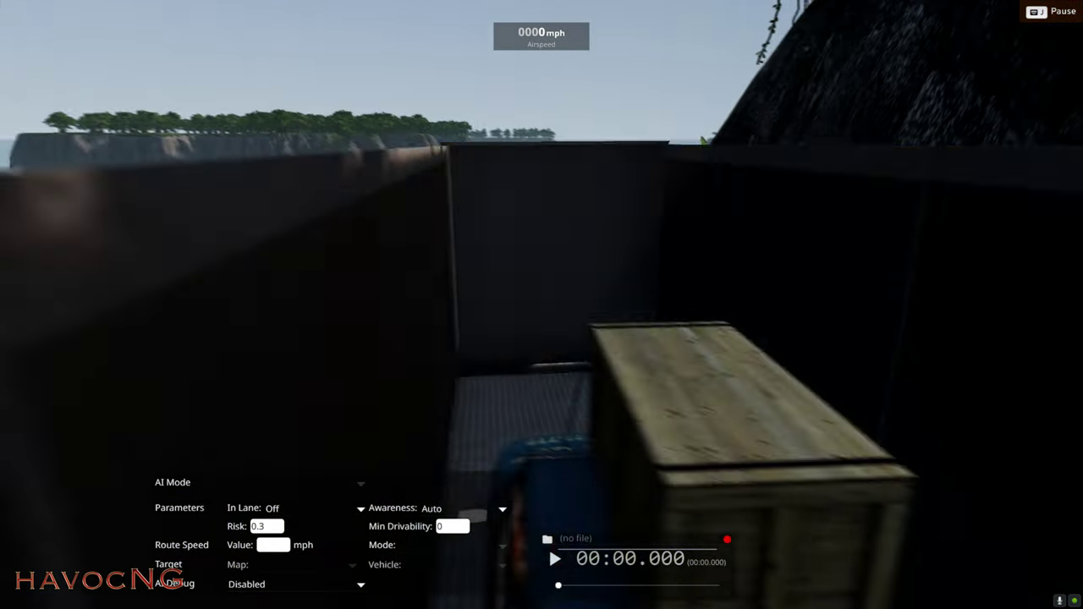
{"action": "key", "text": "Tab"}
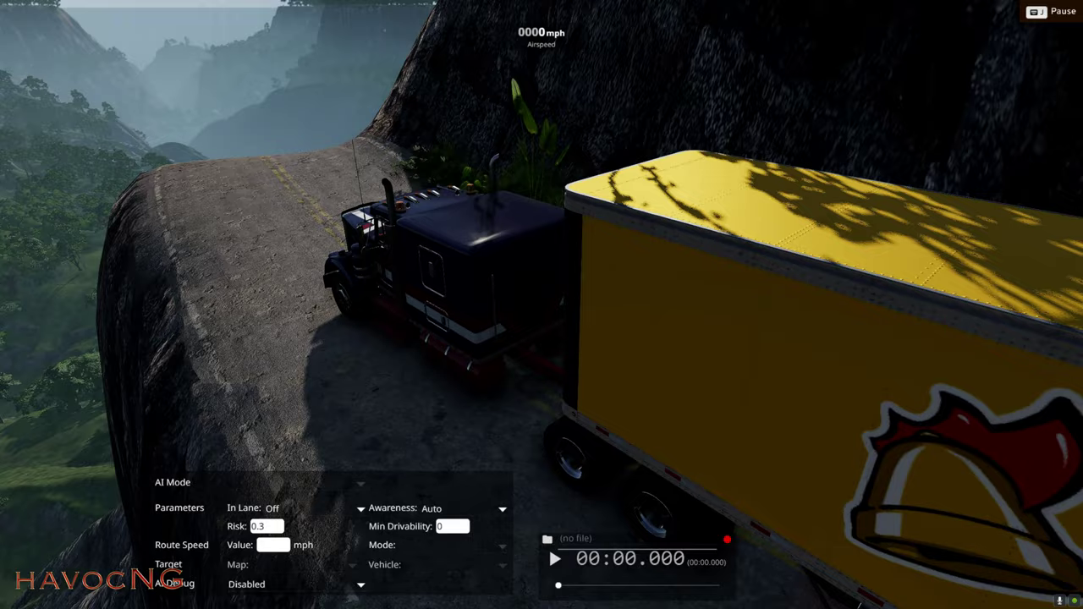
{"action": "key", "text": "c"}
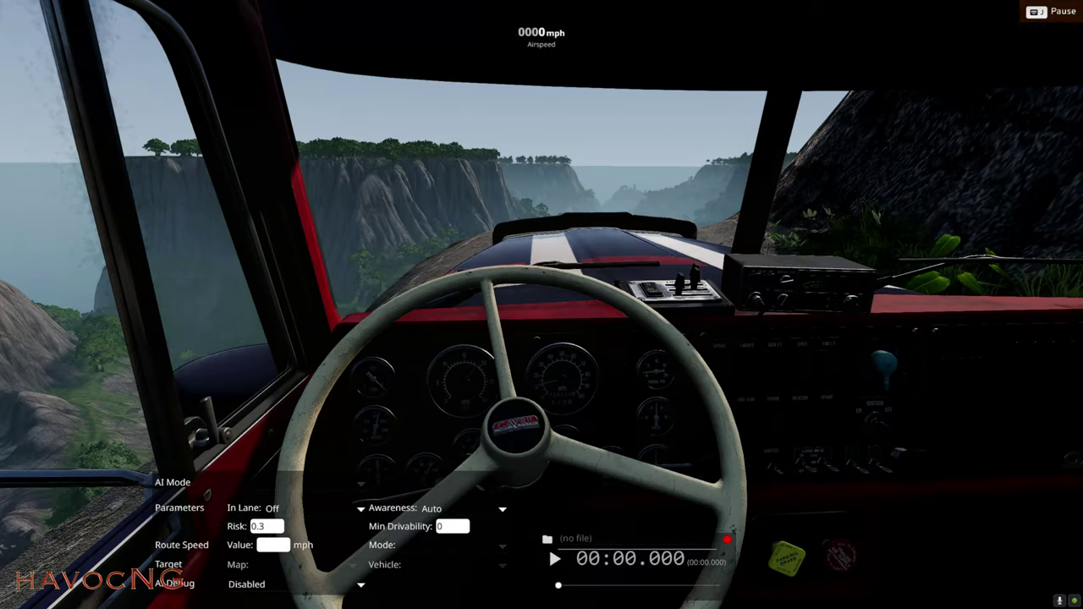
{"action": "mouse_move", "coordinate": [363, 284]}
{"action": "right_mouse_down"}
{"action": "mouse_move", "coordinate": [371, 294]}
{"action": "mouse_move", "coordinate": [359, 277]}
{"action": "right_mouse_up"}
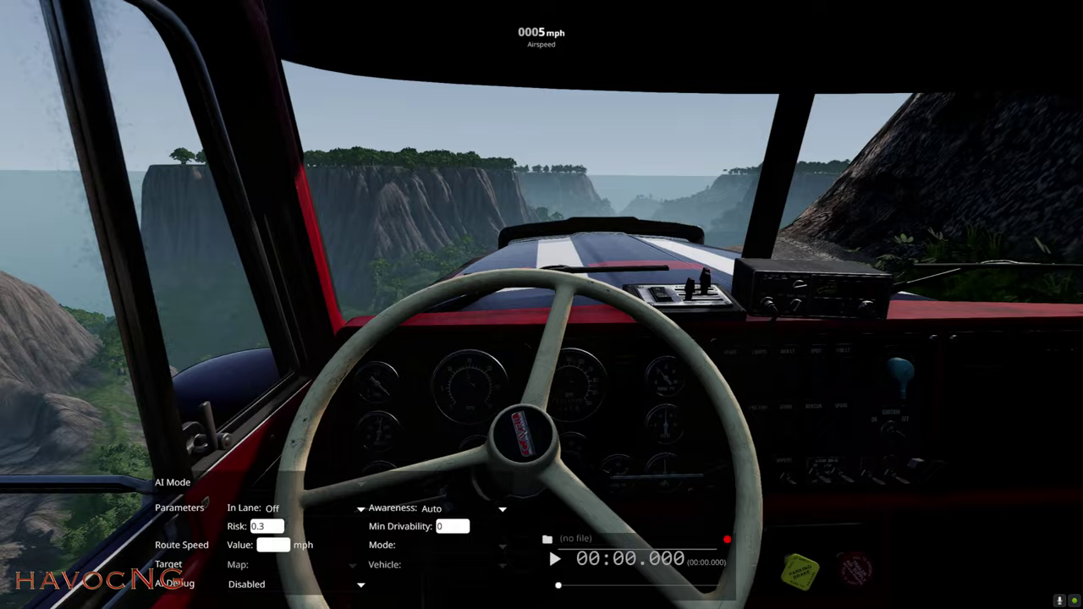
- Test the truck's scripted drive through the road bend while cycling its camera modes, and pause it in the driver's view
{"action": "key", "text": "c"}
{"action": "key", "text": "c"}
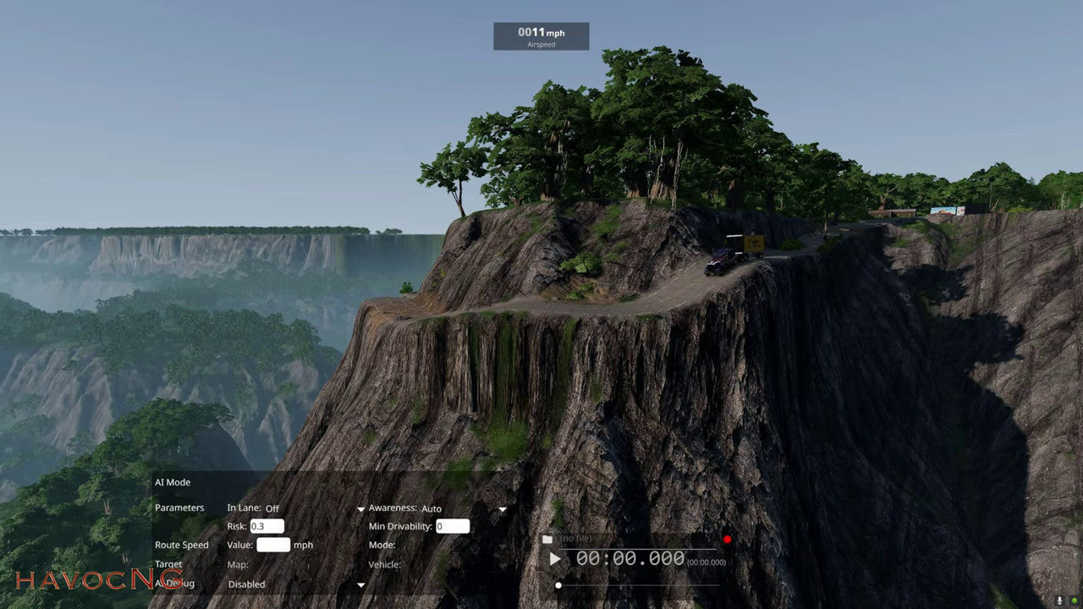
{"action": "key", "text": "c"}
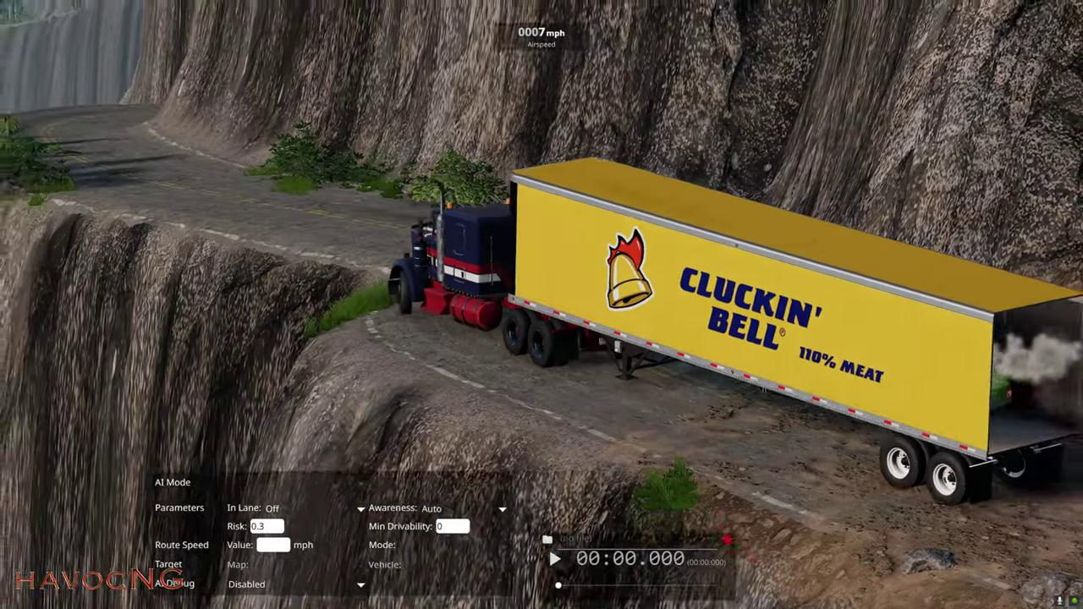
{"action": "key", "text": "c"}
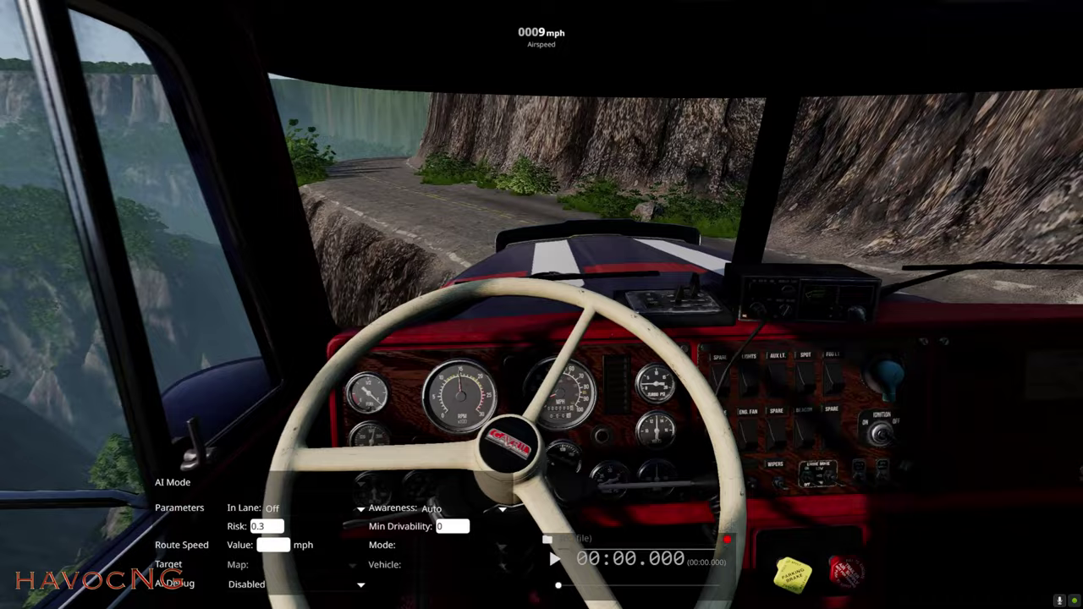
{"action": "key", "text": "j"}
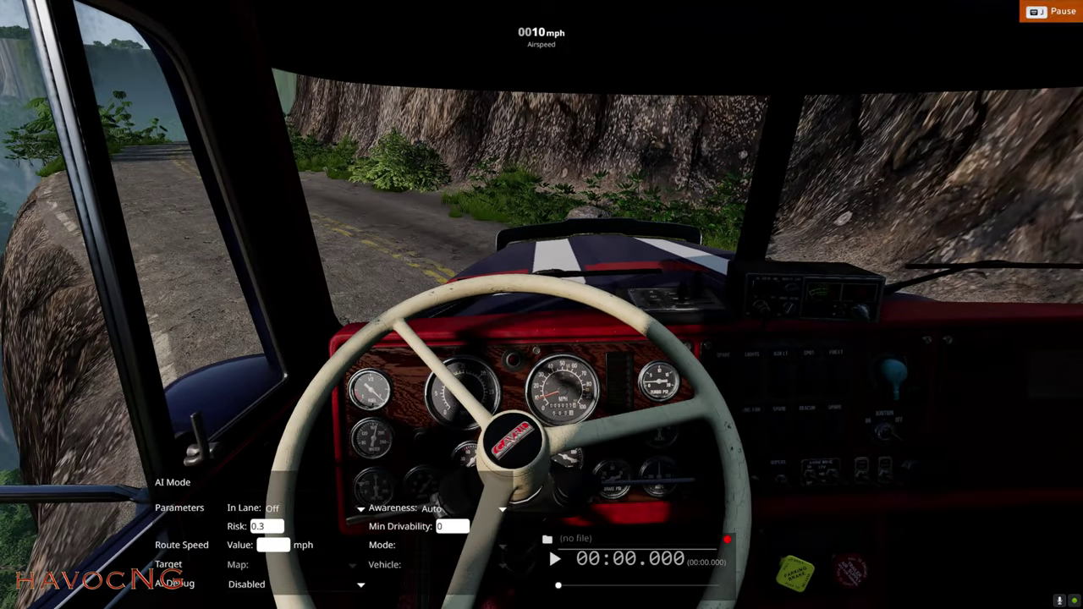
- Restart the us_semi AI script and start recording a new replay from the driver's view
{"action": "key", "text": "F11"}
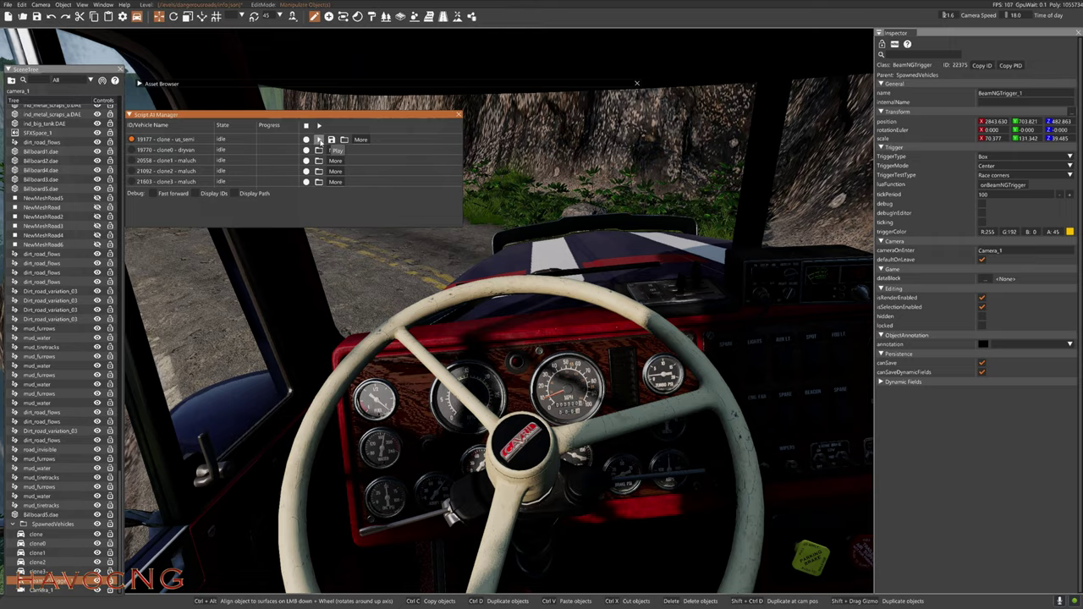
{"action": "left_click", "coordinate": [318, 140]}
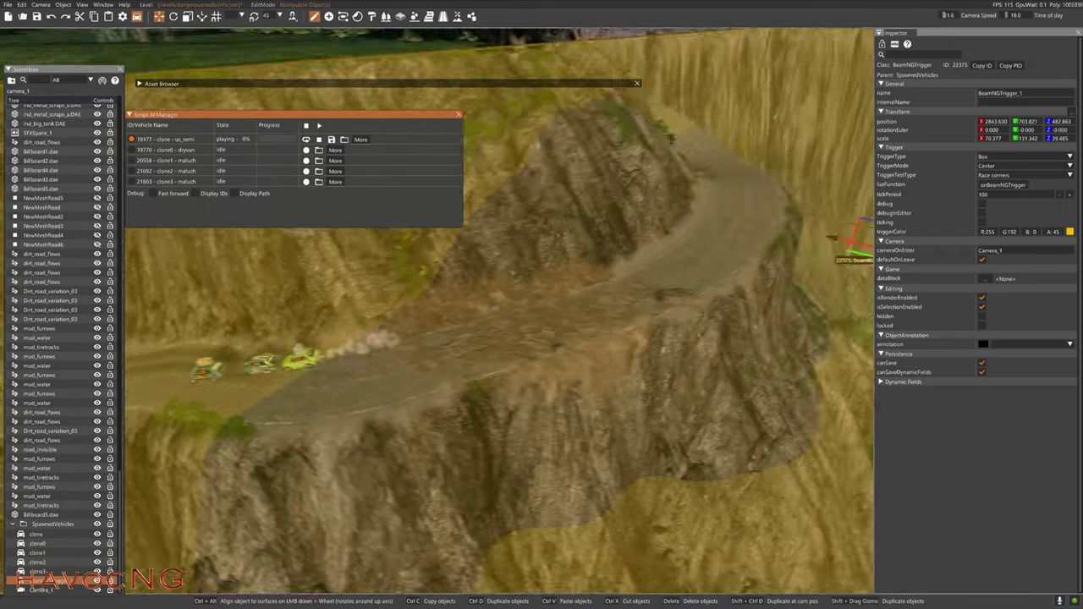
{"action": "right_click_drag", "start_coordinate": [379, 286], "coordinate": [379, 286]}
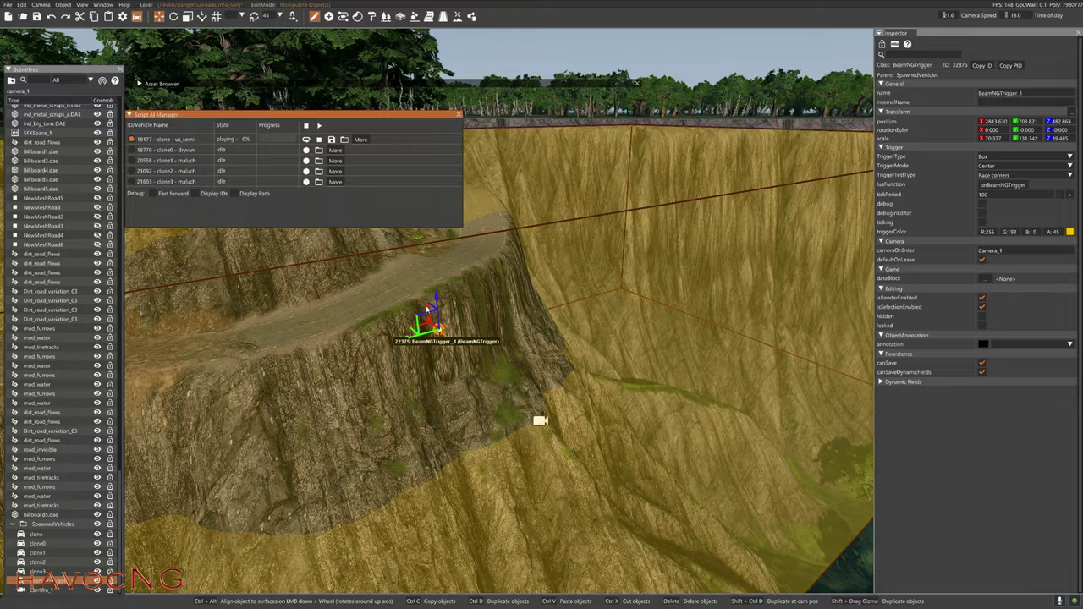
{"action": "key", "text": "F11"}
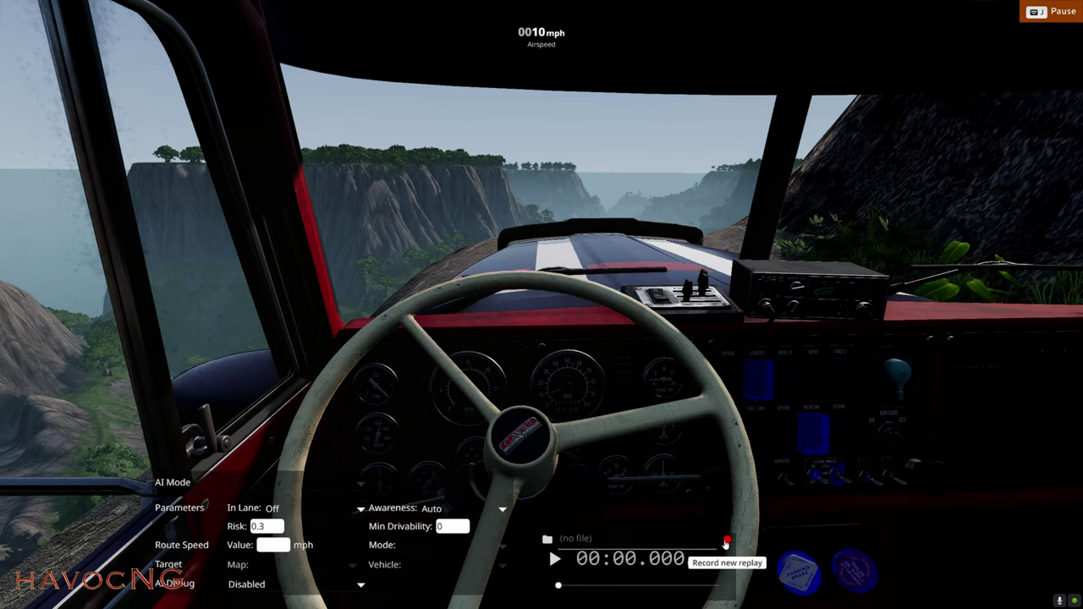
{"action": "left_click", "coordinate": [730, 541]}
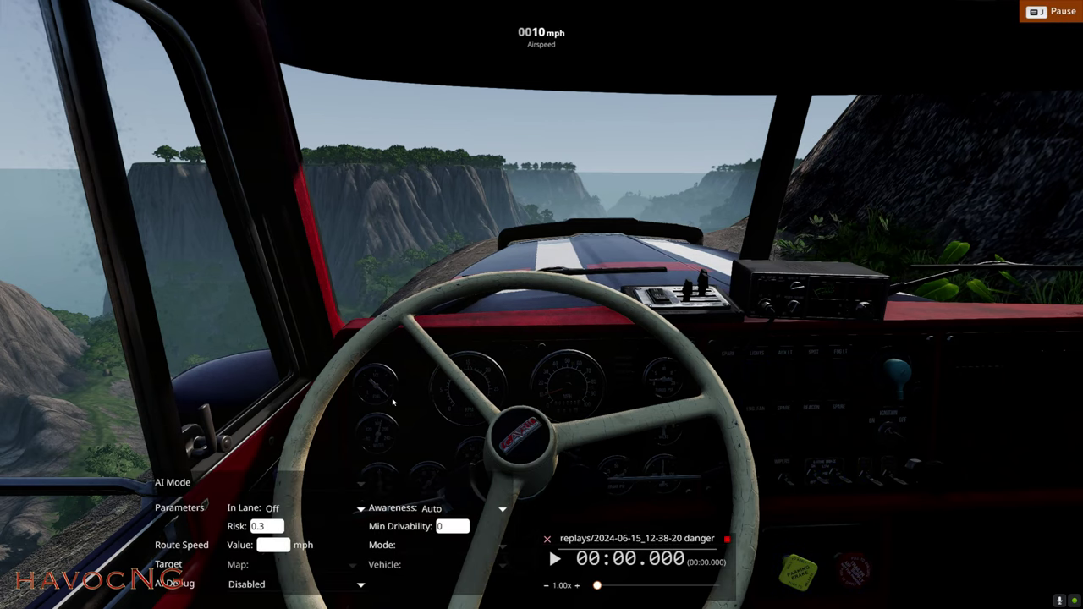
- Record the semi's scripted drive around the cliff bend while cycling the camera modes and viewing the truck from the free camera
{"action": "key", "text": "j"}
{"action": "key", "text": "c"}
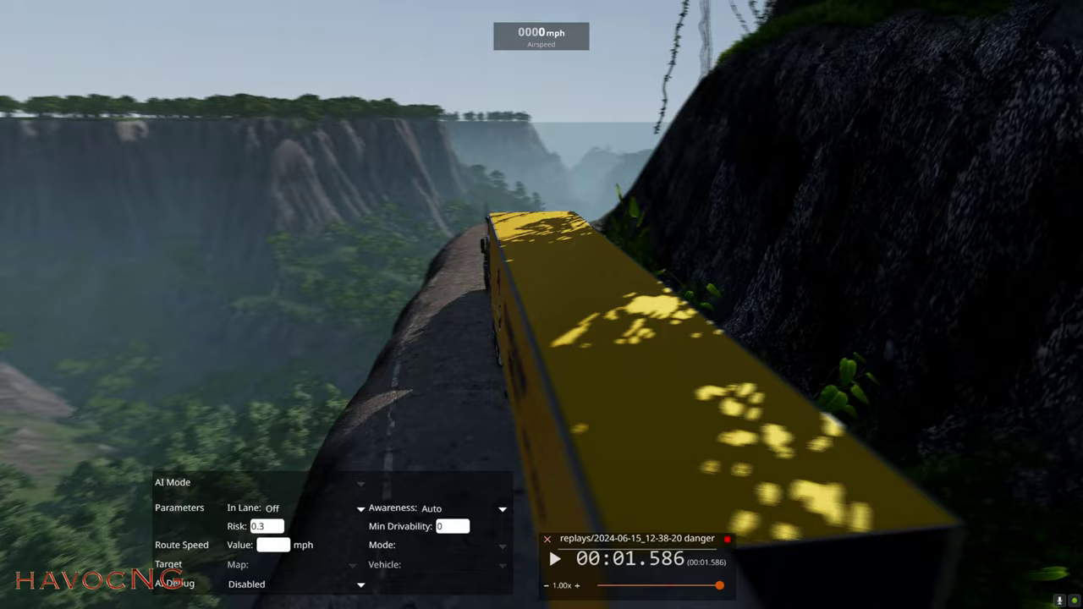
{"action": "key", "text": "c"}
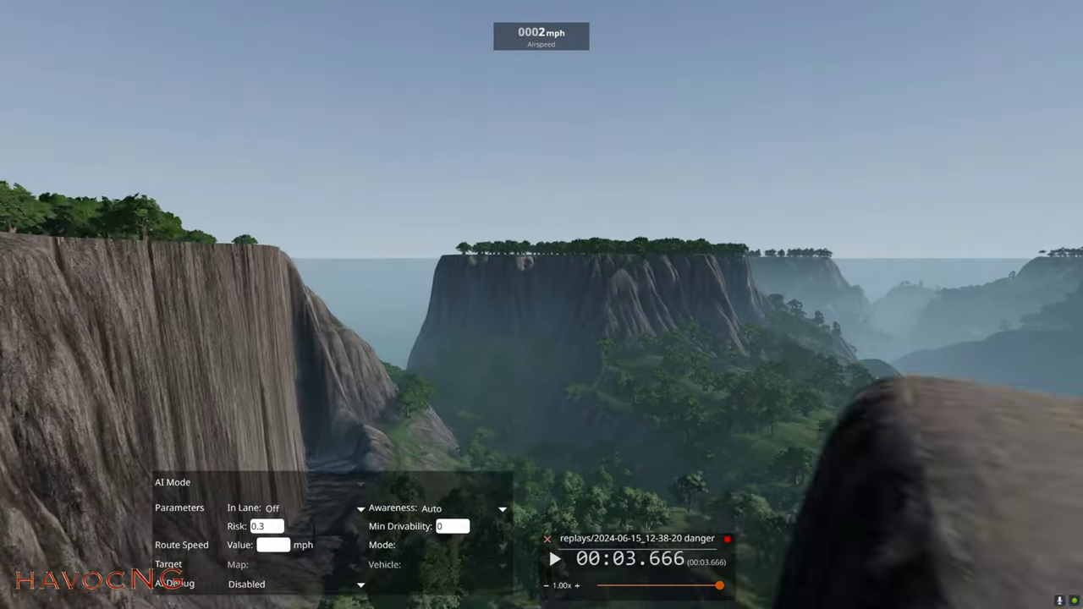
{"action": "key", "text": "s"}
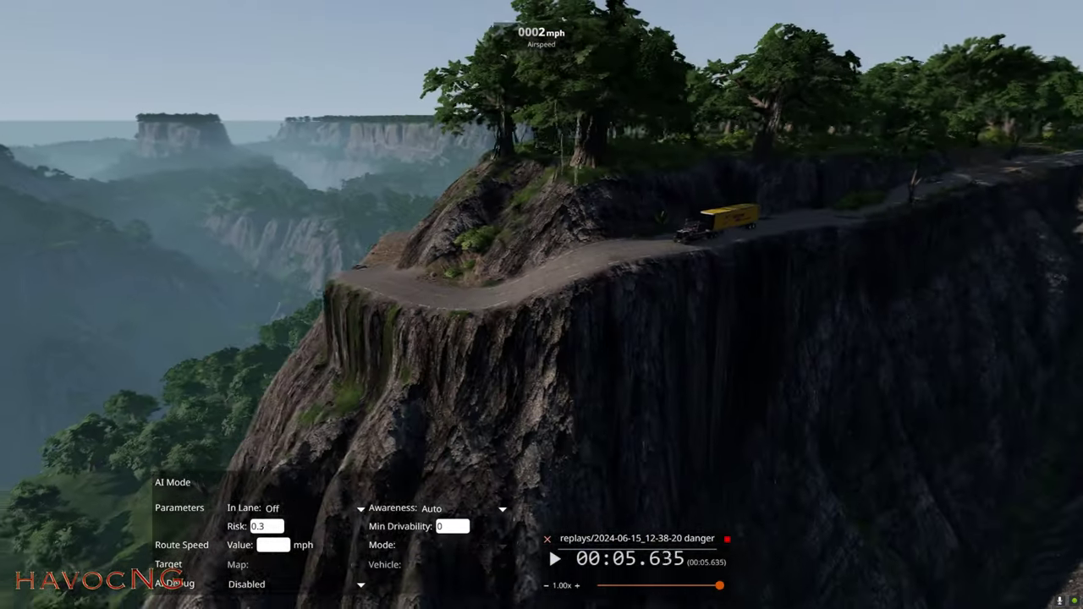
{"action": "key", "text": "a"}
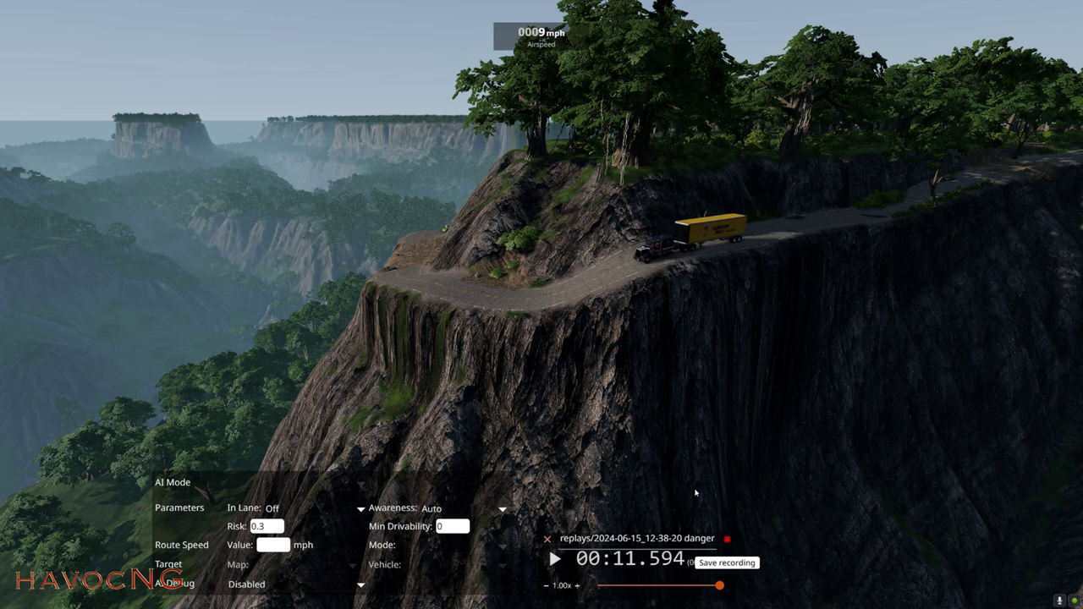
{"action": "key", "text": "shift+c"}
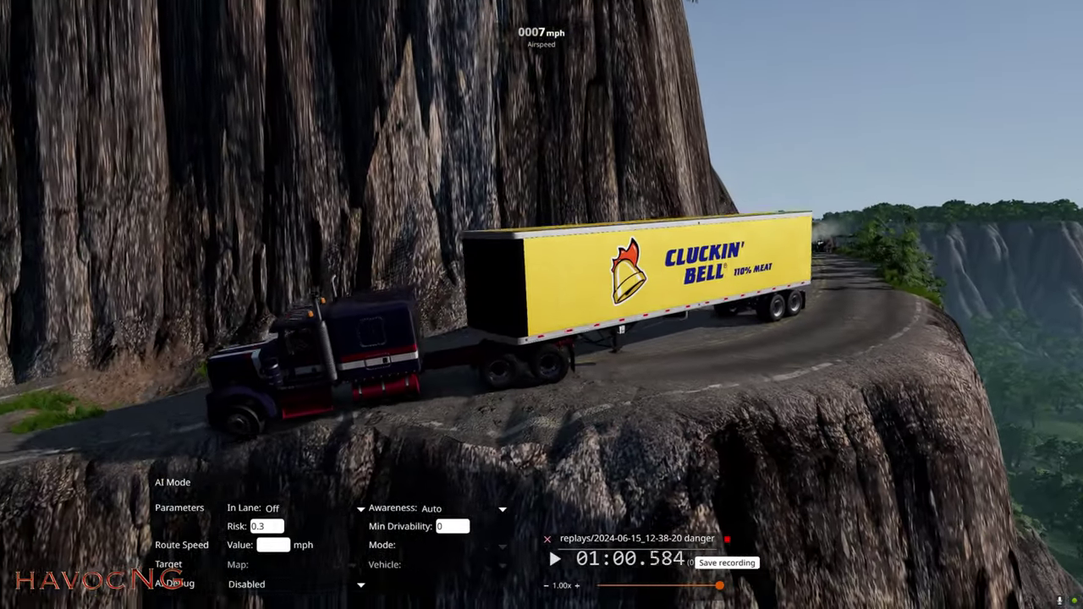
- Pause the drive, reopen the world editor, and restart all AI scripts
{"action": "key", "text": "j"}
{"action": "key", "text": "F11"}
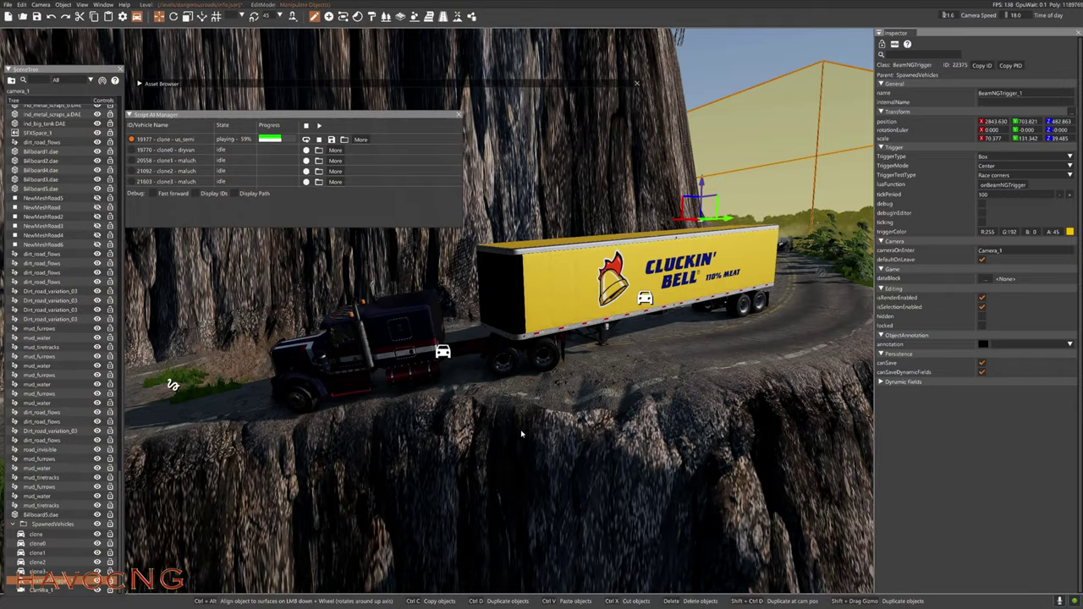
{"action": "key", "text": "s"}
{"action": "right_click_drag", "start_coordinate": [539, 452], "coordinate": [575, 432]}
{"action": "right_click_drag", "start_coordinate": [558, 364], "coordinate": [476, 403]}
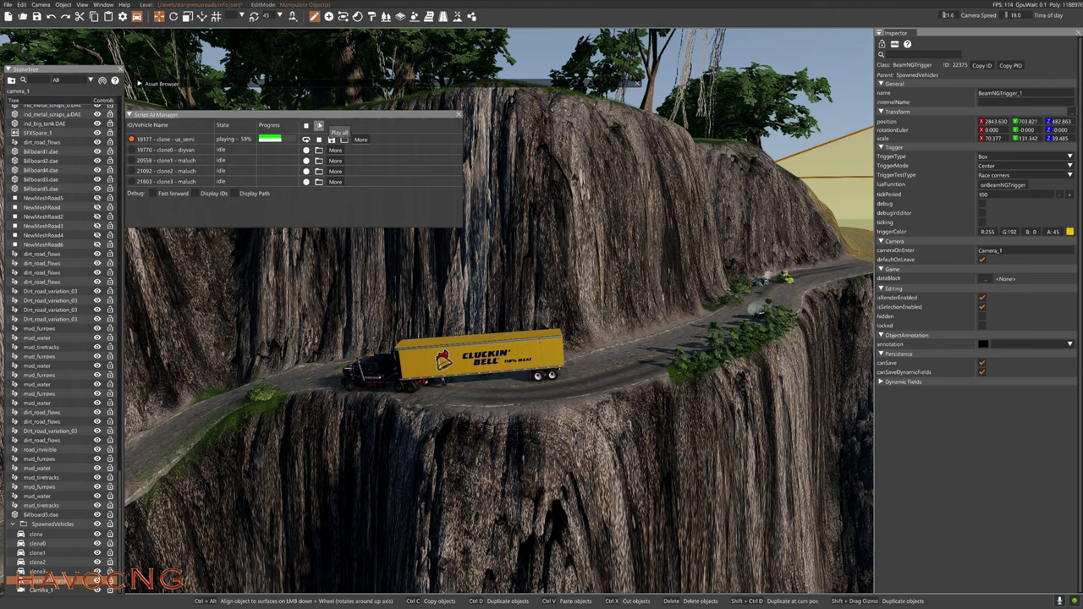
{"action": "left_click", "coordinate": [319, 126]}
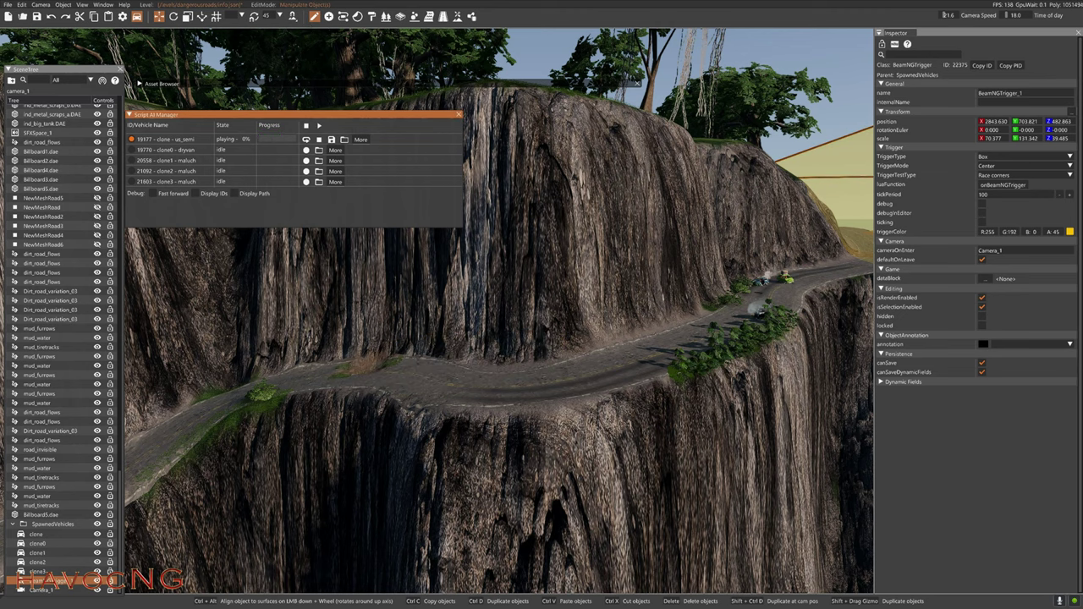
- Place a new Lua trigger on the road at the next bend and select it as an object
{"action": "right_click_drag", "start_coordinate": [508, 356], "coordinate": [542, 356]}
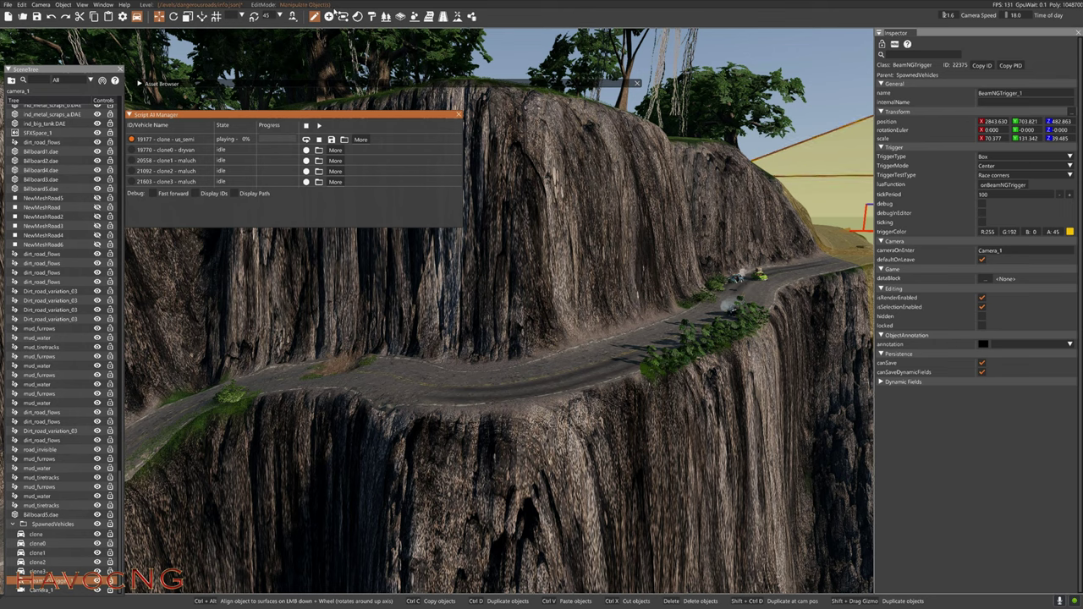
{"action": "left_click", "coordinate": [329, 17]}
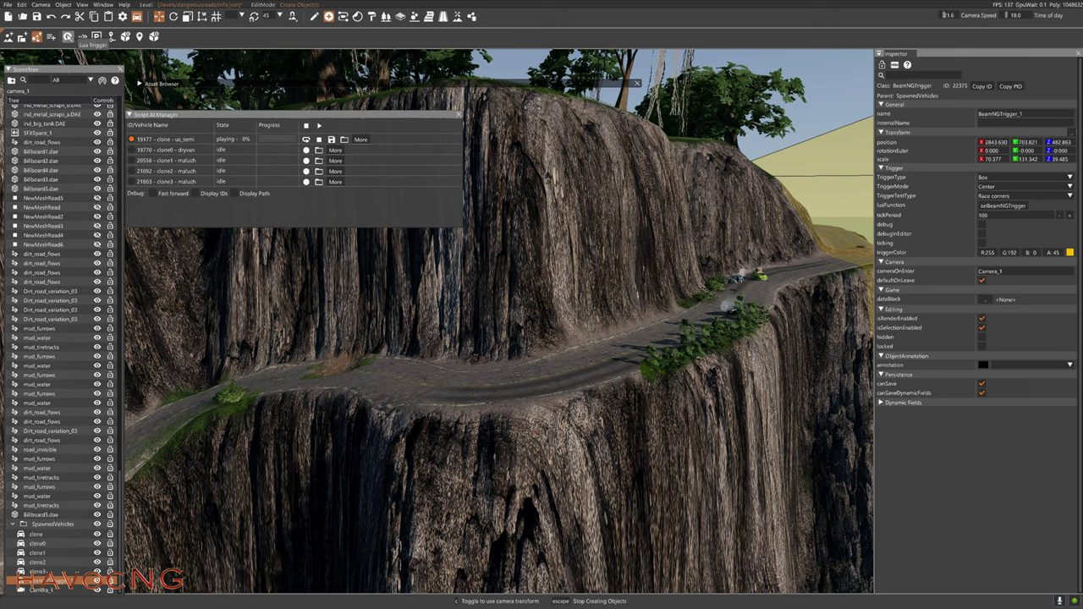
{"action": "left_click", "coordinate": [370, 389]}
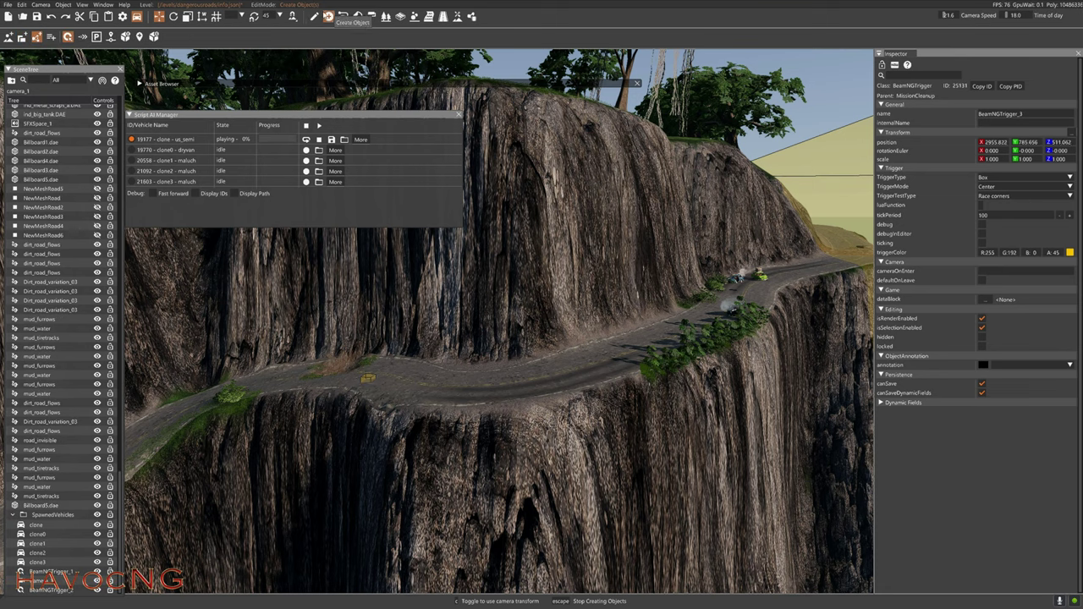
{"action": "left_click", "coordinate": [314, 17]}
{"action": "key", "text": "w"}
{"action": "right_click_drag", "start_coordinate": [404, 284], "coordinate": [402, 325]}
{"action": "left_click", "coordinate": [369, 347]}
{"action": "key", "text": "s"}
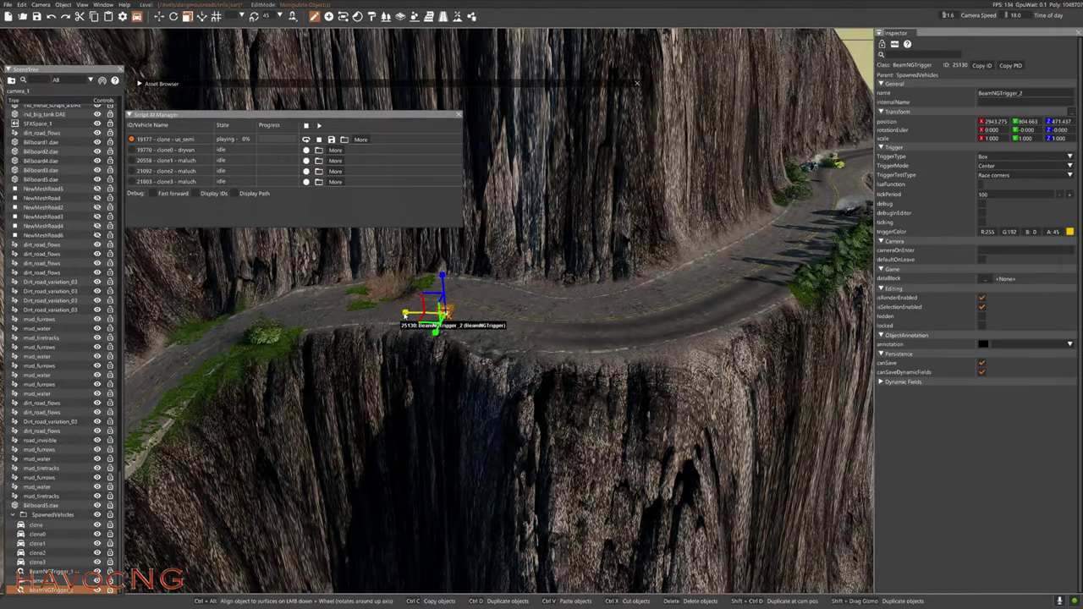
- Scale the new trigger box to about 78 by 125 by 25 so that it encloses the road bend
{"action": "left_click_drag", "start_coordinate": [404, 315], "coordinate": [392, 372]}
{"action": "left_click_drag", "start_coordinate": [436, 336], "coordinate": [341, 601]}
{"action": "left_click_drag", "start_coordinate": [444, 277], "coordinate": [437, 77]}
{"action": "key", "text": "s"}
{"action": "right_click_drag", "start_coordinate": [493, 315], "coordinate": [486, 258]}
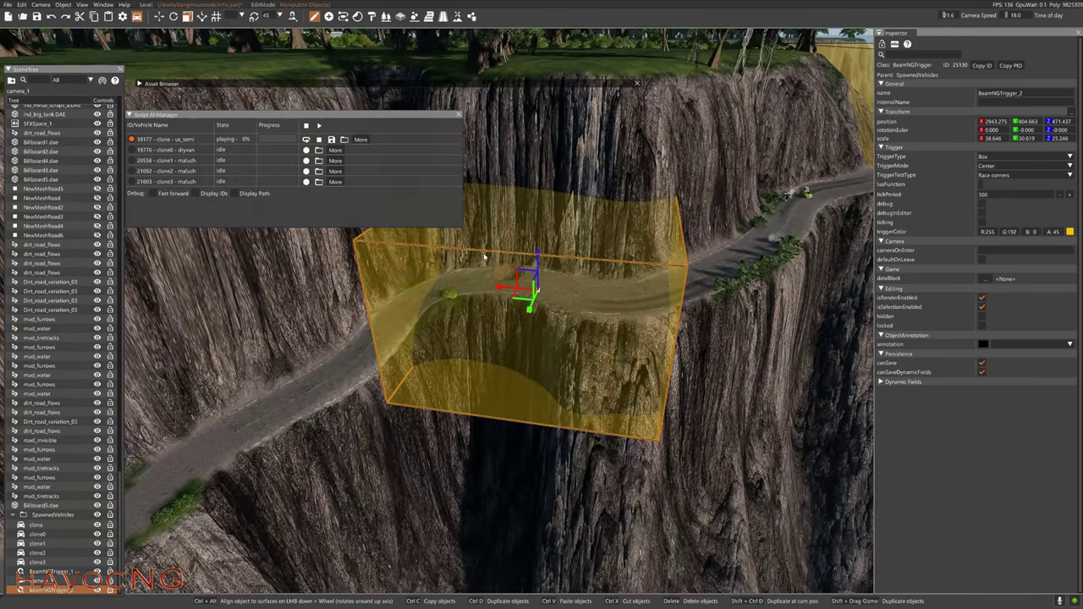
{"action": "left_click_drag", "start_coordinate": [501, 289], "coordinate": [358, 279]}
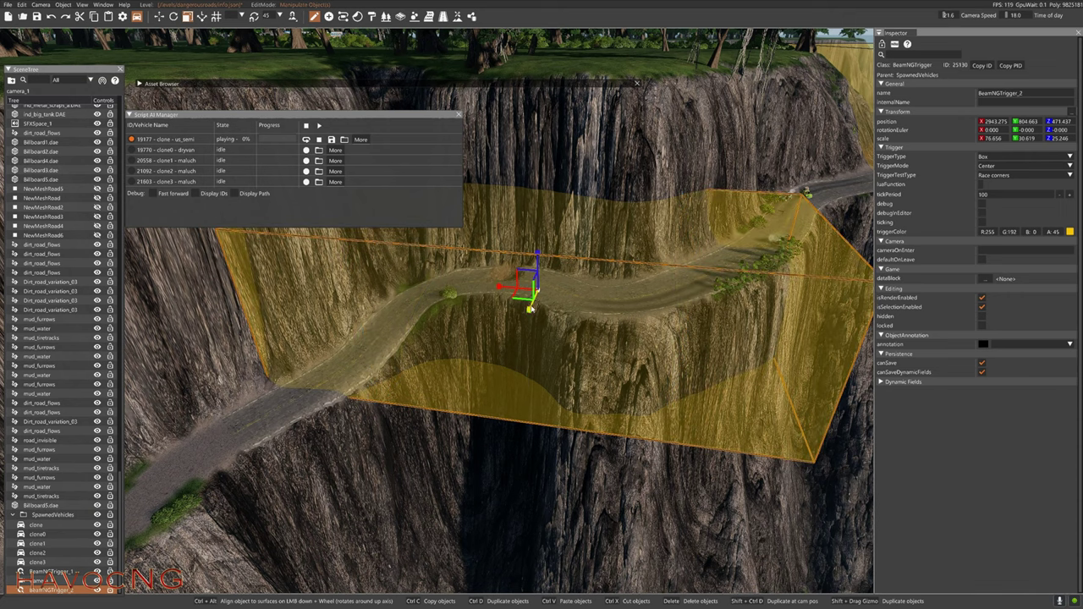
{"action": "left_click_drag", "start_coordinate": [530, 310], "coordinate": [449, 544]}
{"action": "right_click_drag", "start_coordinate": [449, 544], "coordinate": [576, 333]}
{"action": "key", "text": "s"}
{"action": "left_click_drag", "start_coordinate": [551, 325], "coordinate": [484, 378]}
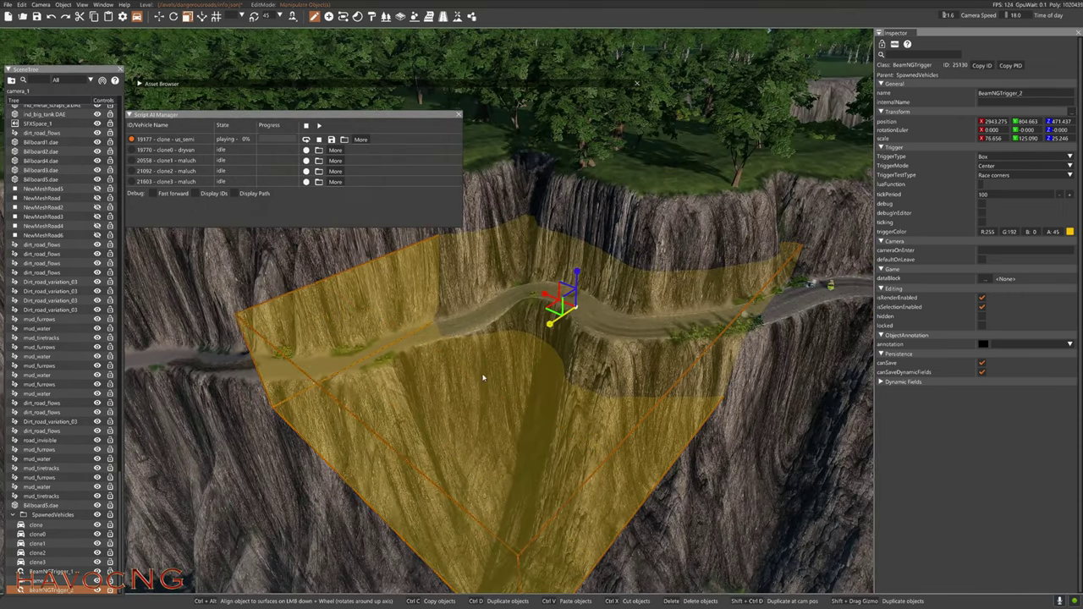
- Rotate the trigger box about 44 degrees around its vertical axis and slide it along the road past the bend
{"action": "key", "text": "2"}
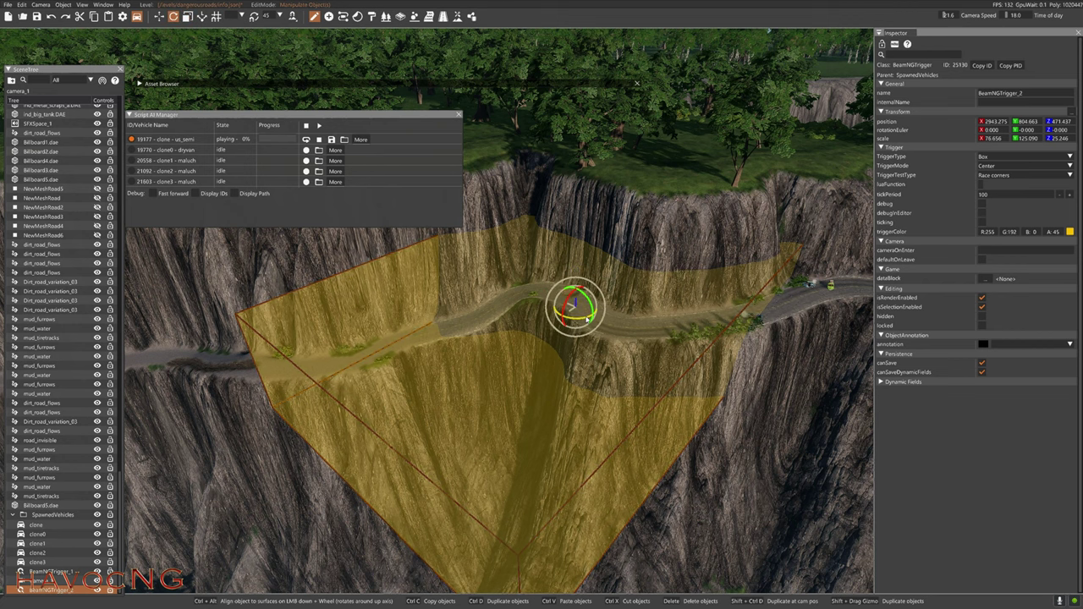
{"action": "left_click_drag", "start_coordinate": [586, 318], "coordinate": [478, 293]}
{"action": "key", "text": "1"}
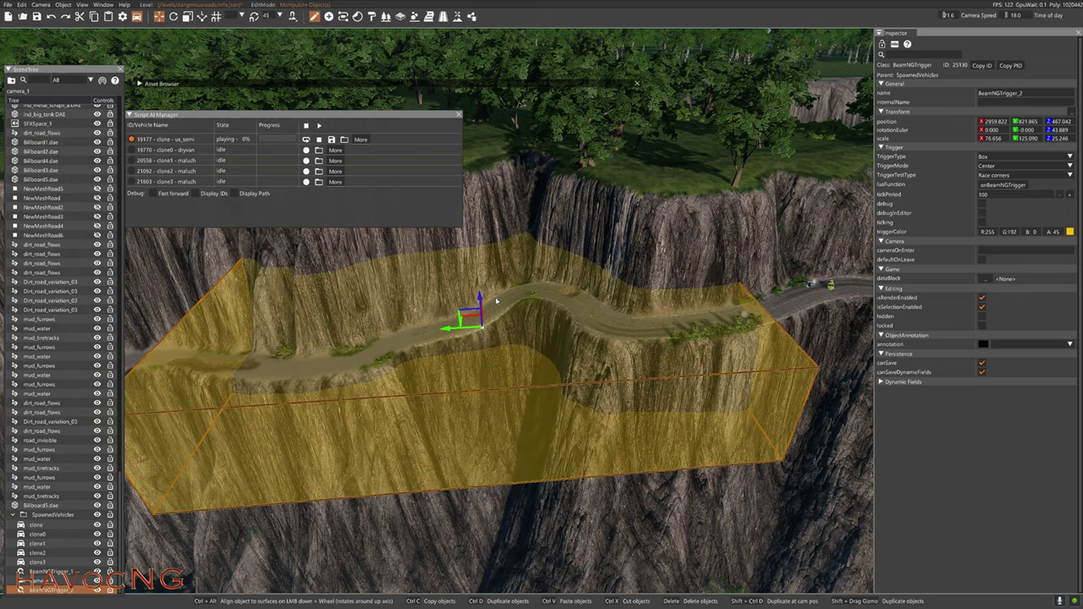
{"action": "left_click_drag", "start_coordinate": [451, 331], "coordinate": [290, 327]}
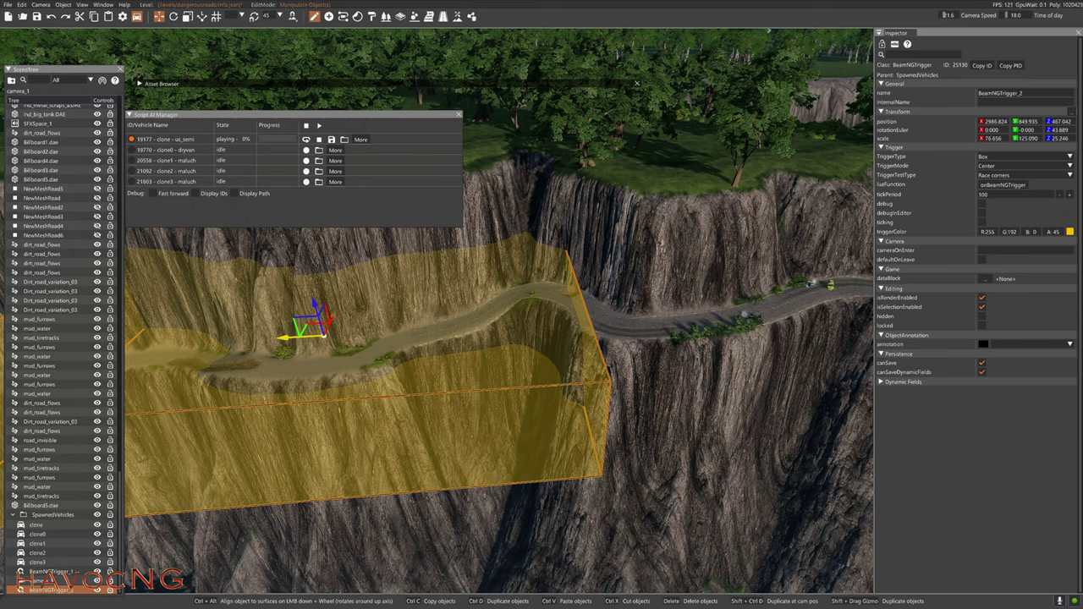
{"action": "left_click_drag", "start_coordinate": [295, 335], "coordinate": [347, 332]}
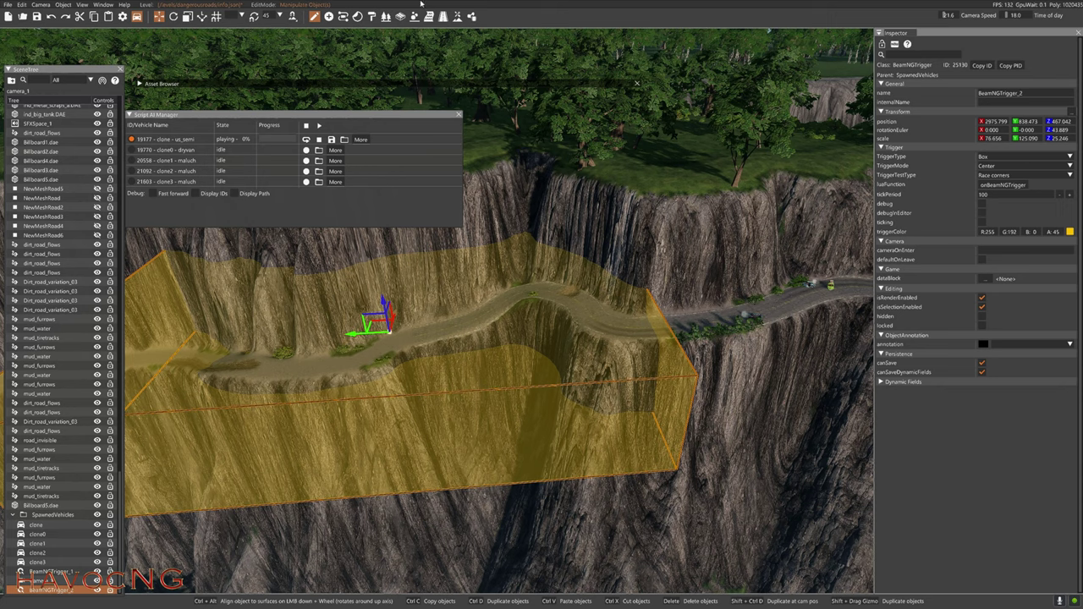
- Create a camera object on the road between the two trigger boxes and select it for positioning
{"action": "left_click", "coordinate": [329, 17]}
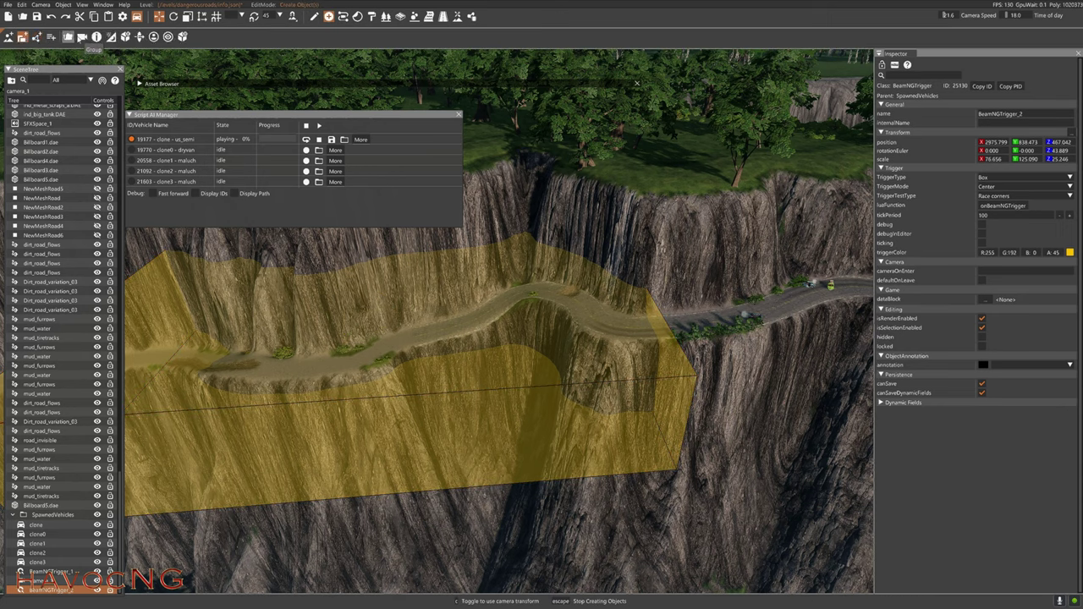
{"action": "left_click", "coordinate": [82, 37]}
{"action": "right_click_drag", "start_coordinate": [280, 285], "coordinate": [365, 324]}
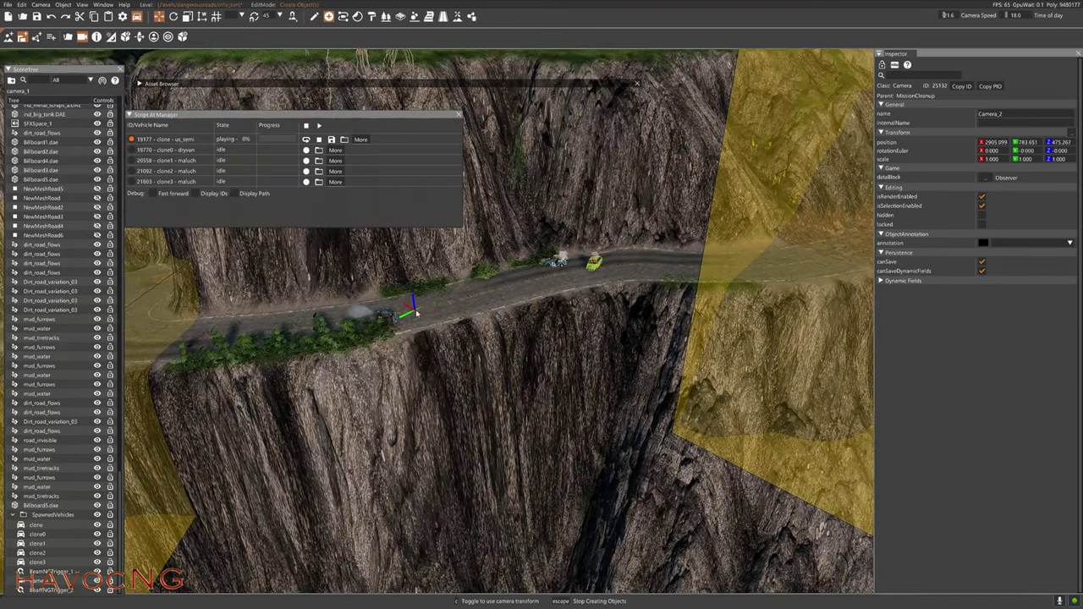
{"action": "left_click", "coordinate": [416, 312]}
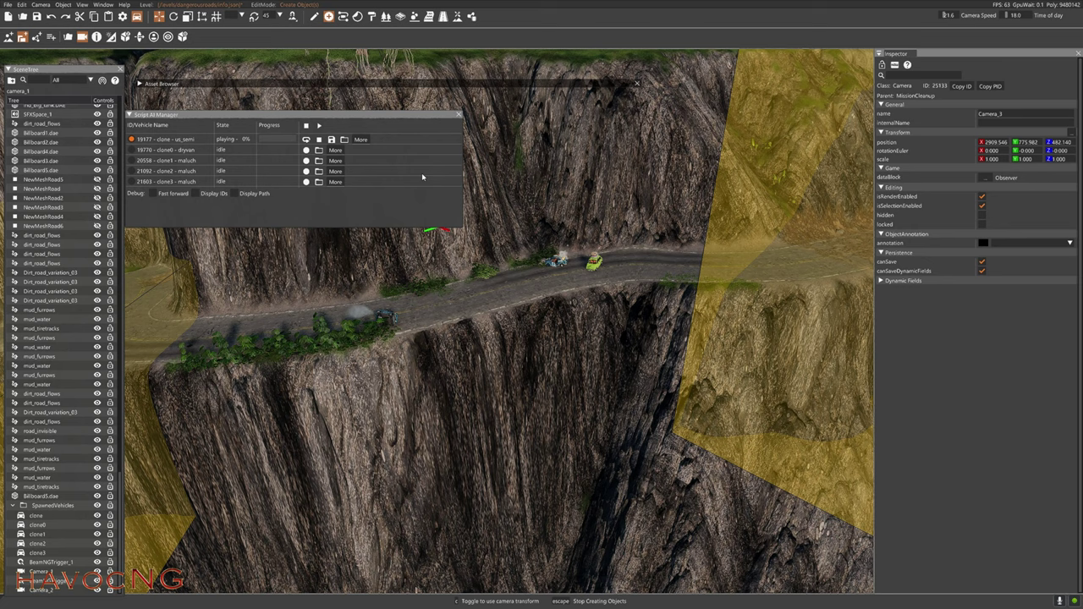
{"action": "left_click", "coordinate": [314, 17]}
{"action": "key", "text": "w"}
{"action": "right_click_drag", "start_coordinate": [610, 208], "coordinate": [472, 254]}
{"action": "left_click", "coordinate": [538, 217]}
{"action": "key", "text": "s"}
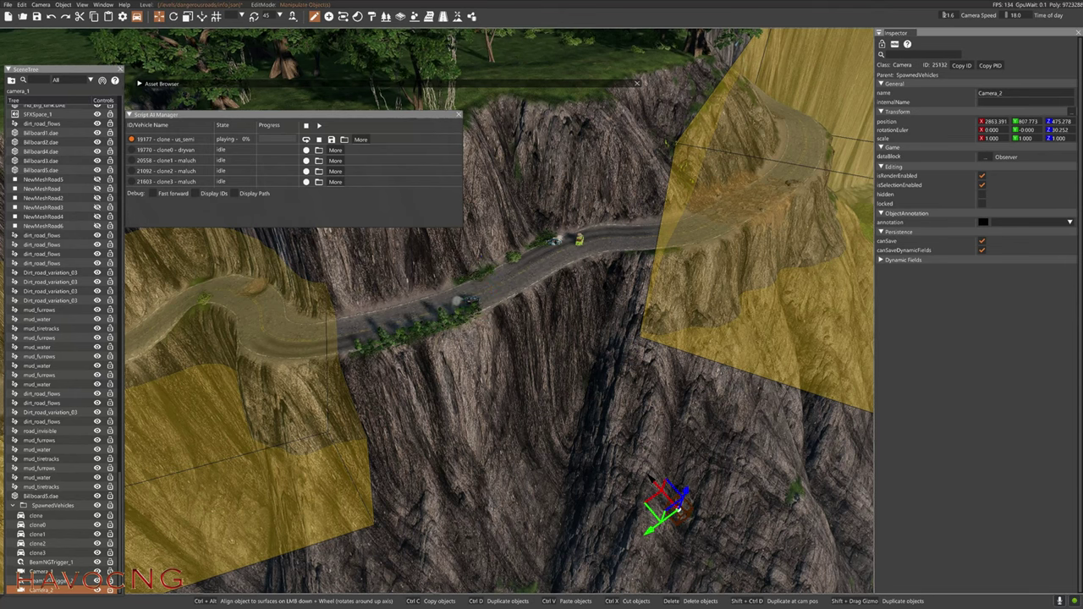
- Move the camera off the cliff to about 2859.8, 824.8, 497.0 and check its view over the road
{"action": "key", "text": "s"}
{"action": "right_click_drag", "start_coordinate": [678, 508], "coordinate": [660, 513]}
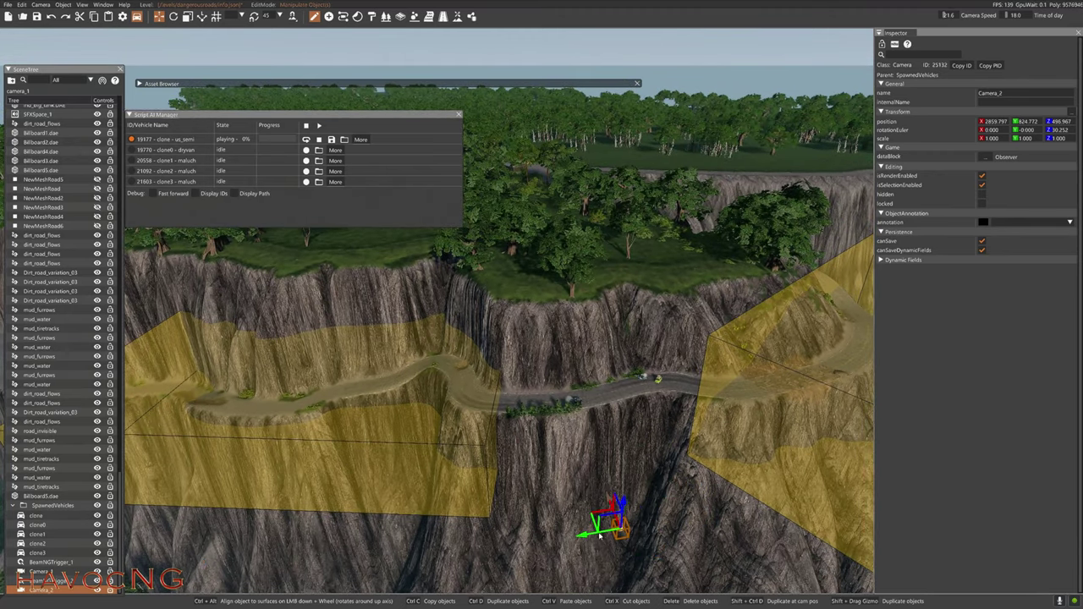
{"action": "right_click_drag", "start_coordinate": [598, 535], "coordinate": [599, 535]}
{"action": "key", "text": "w"}
{"action": "key", "text": "s"}
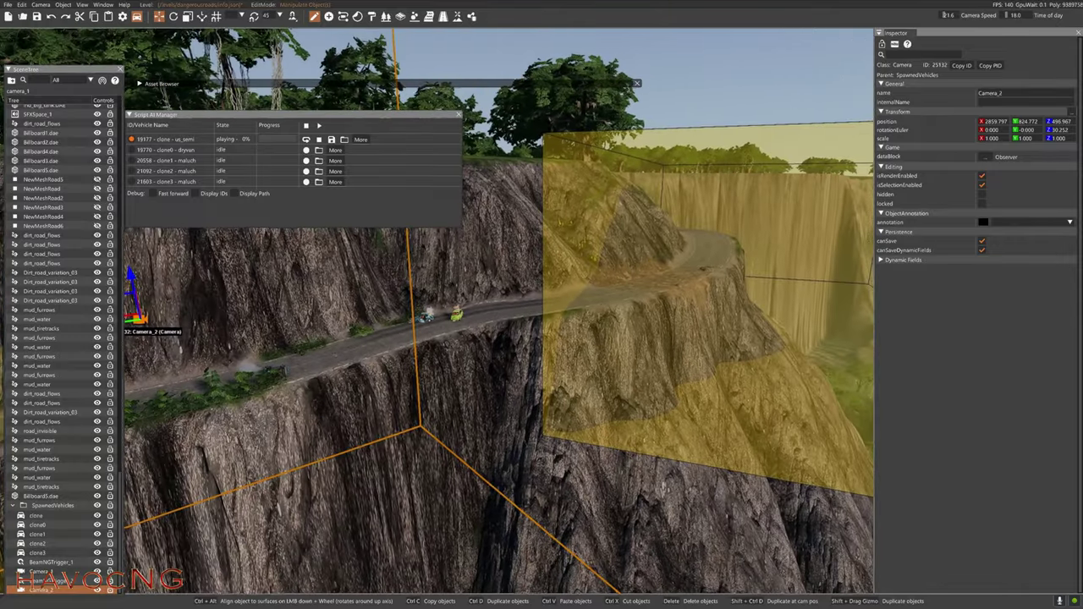
{"action": "right_click_drag", "start_coordinate": [582, 370], "coordinate": [582, 370]}
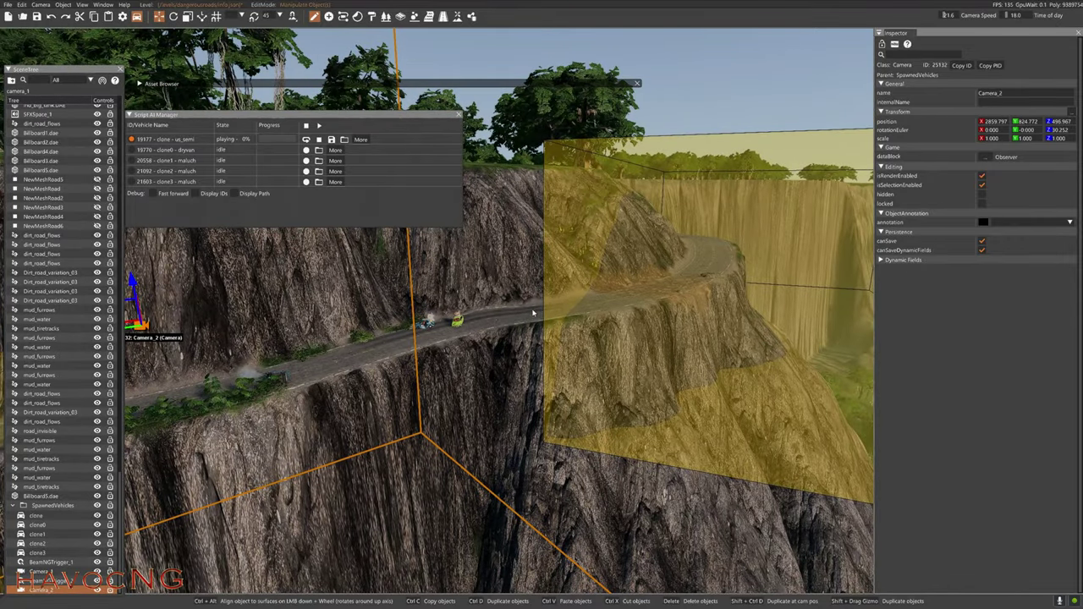
{"action": "right_click_drag", "start_coordinate": [534, 313], "coordinate": [422, 302]}
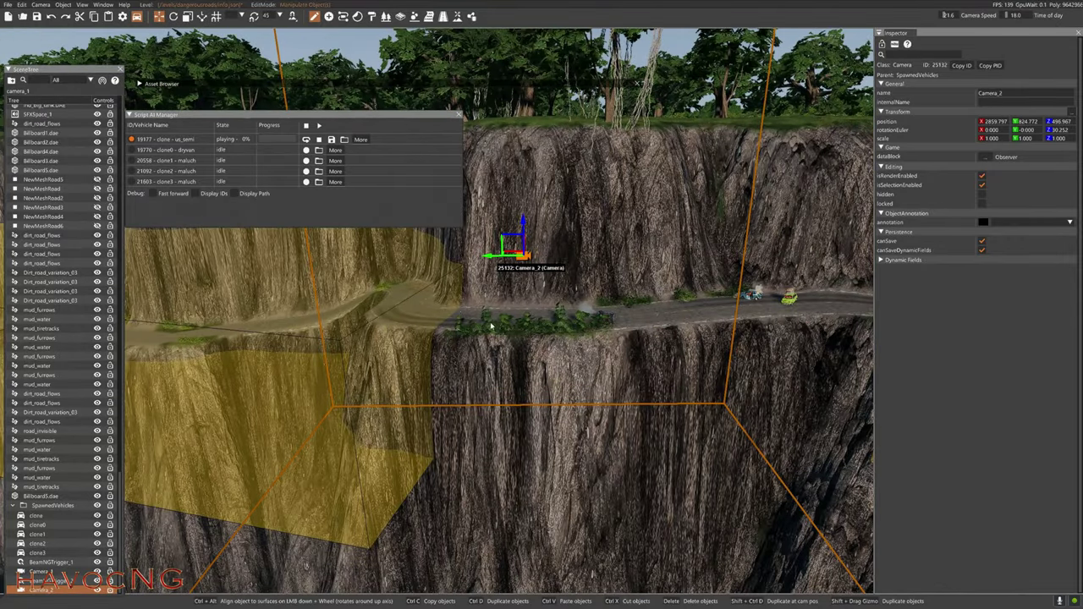
{"action": "right_click_drag", "start_coordinate": [567, 292], "coordinate": [567, 293]}
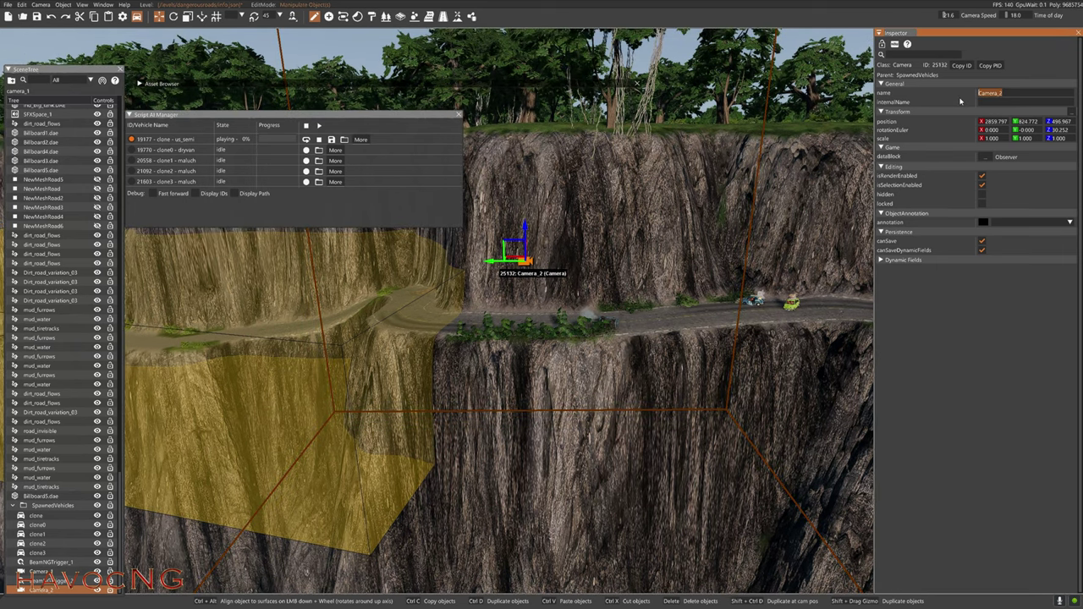
- Rename the new camera as camera_2 and copy its name
{"action": "type", "text": "w"}
{"action": "right_click_drag", "start_coordinate": [819, 257], "coordinate": [820, 257]}
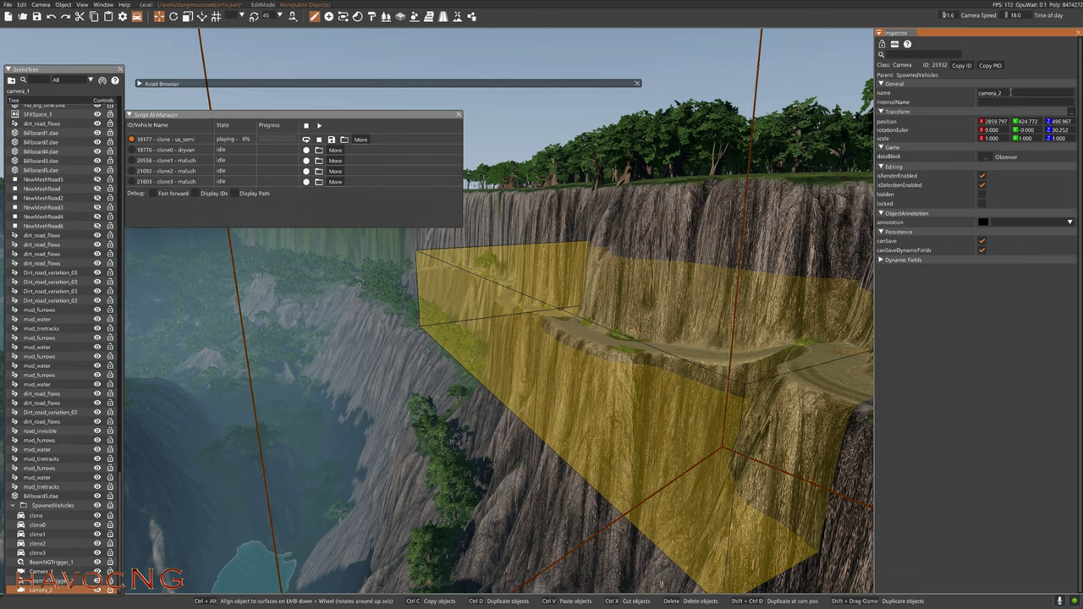
{"action": "double_click", "coordinate": [1010, 92]}
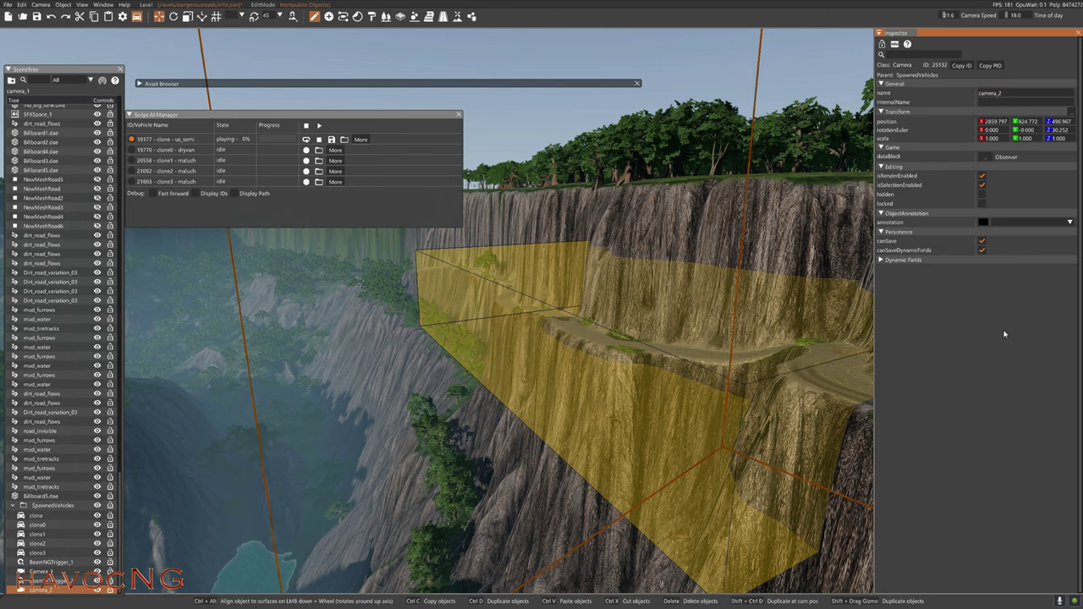
- Set the second trigger's cameraOnEnter to camera_2 and enable defaultOnLeave
{"action": "key", "text": "w"}
{"action": "right_click_drag", "start_coordinate": [694, 287], "coordinate": [625, 270]}
{"action": "key", "text": "w"}
{"action": "left_click", "coordinate": [624, 270]}
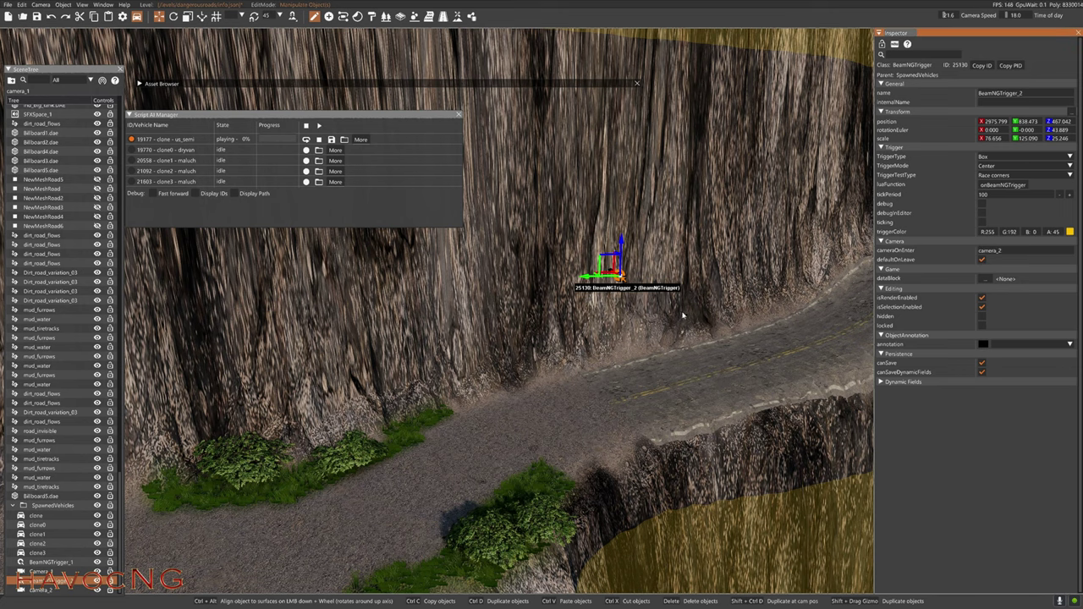
{"action": "key", "text": "s"}
{"action": "right_click_drag", "start_coordinate": [634, 340], "coordinate": [667, 320]}
{"action": "key", "text": "s"}
{"action": "key", "text": "d"}
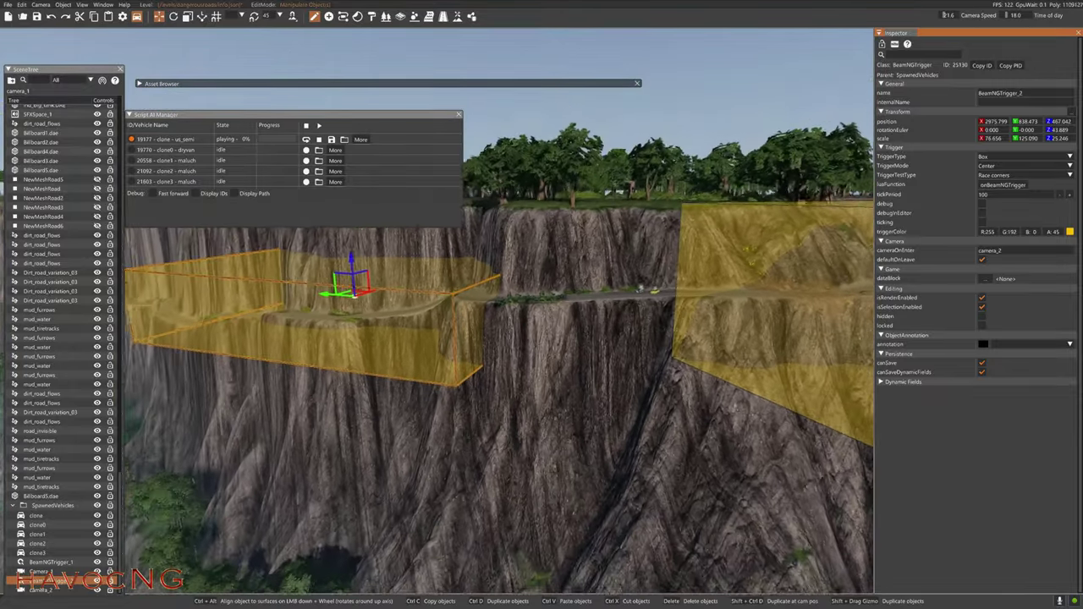
{"action": "key", "text": "a"}
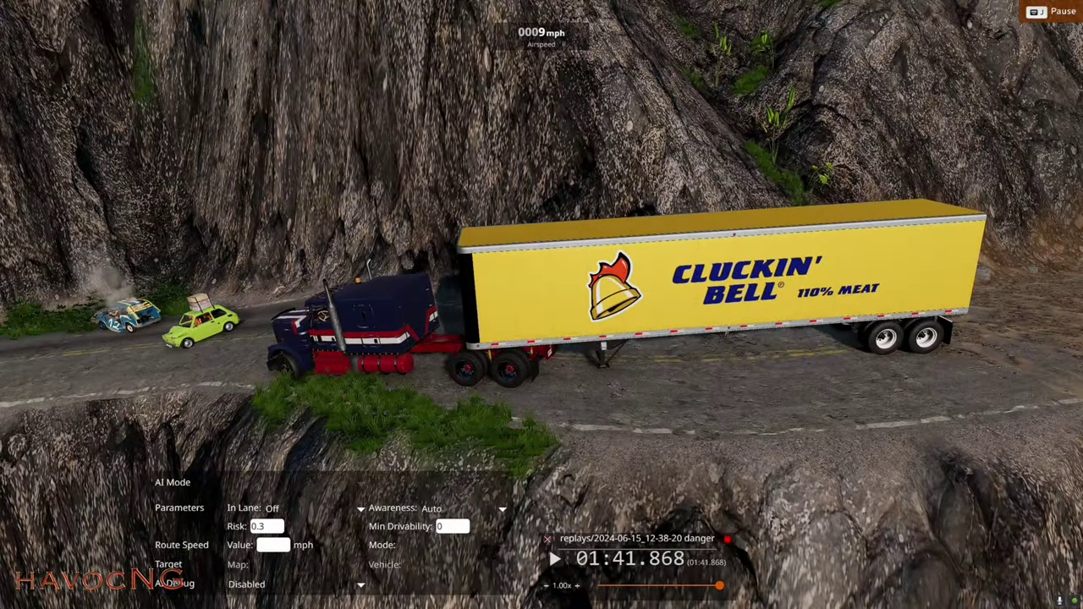
- Test the semi's recorded drive through the second trigger area in different camera modes, then pause it and switch to the free camera
{"action": "key", "text": "c"}
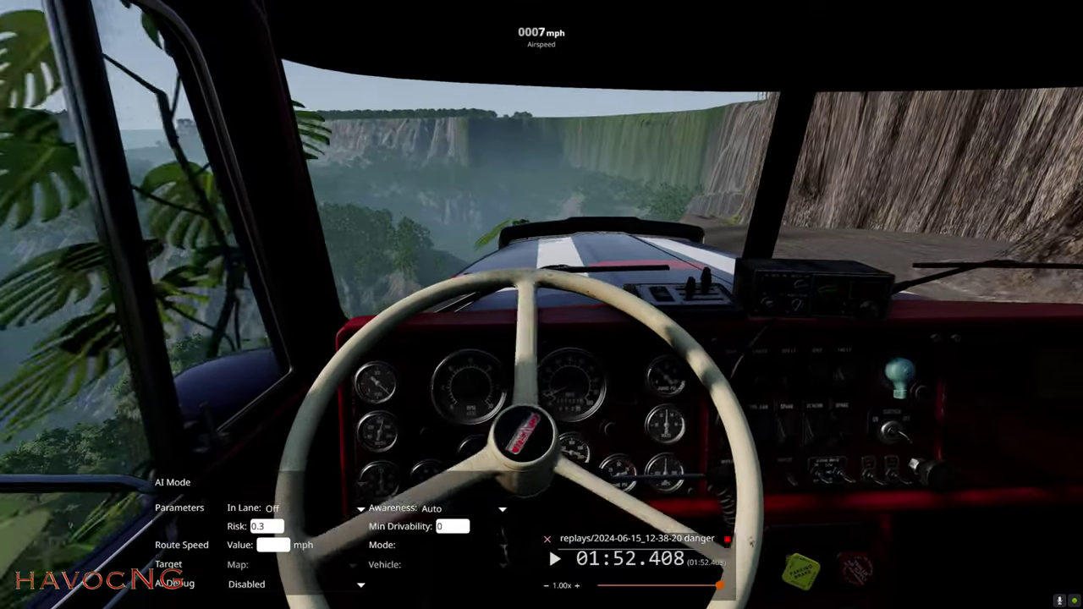
{"action": "key", "text": "c"}
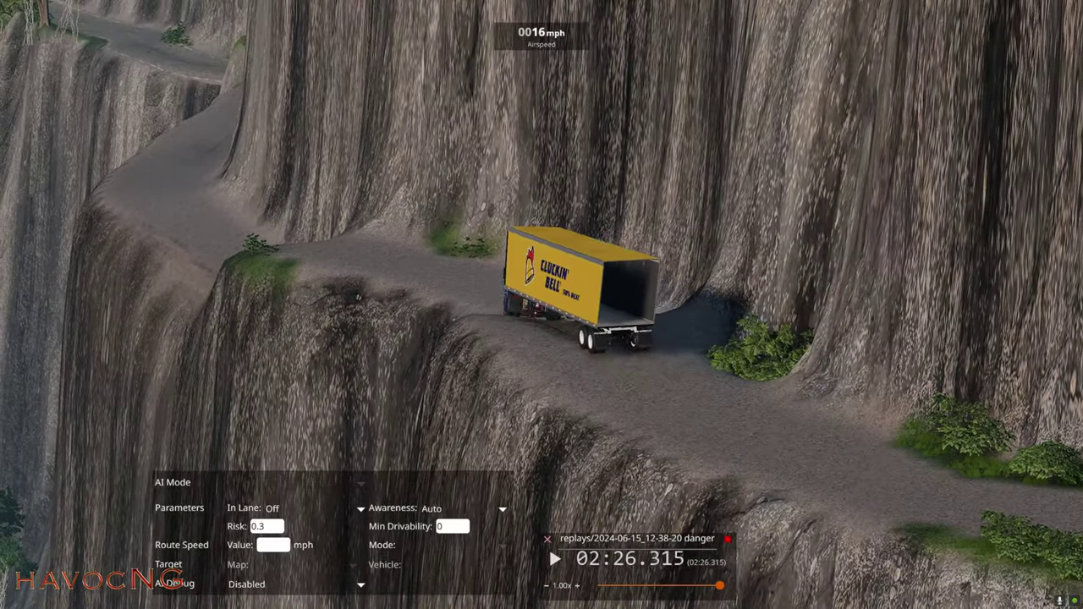
{"action": "key", "text": "c"}
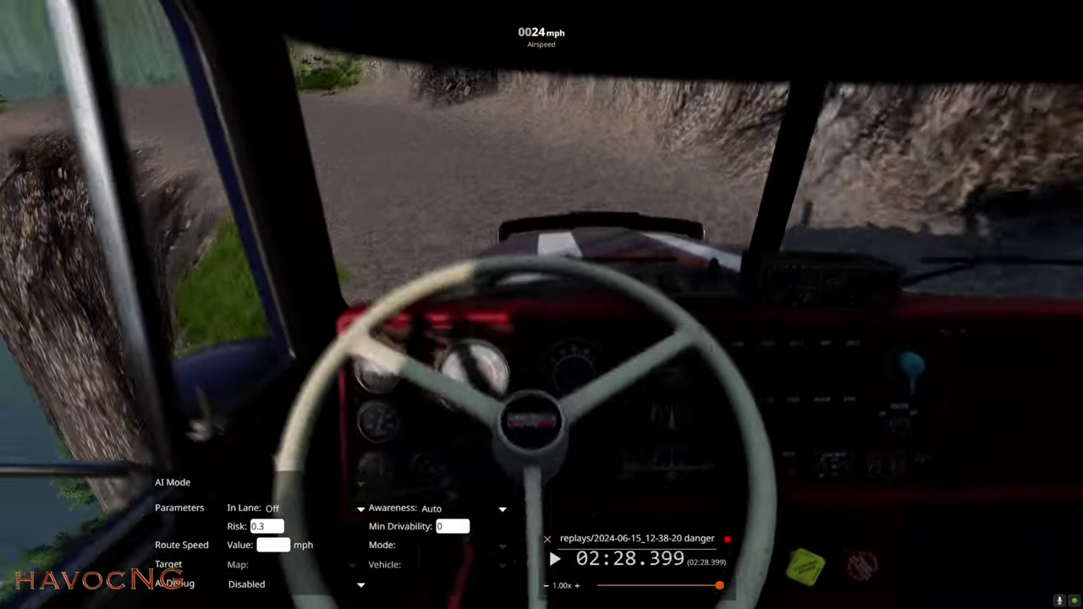
{"action": "key", "text": "j"}
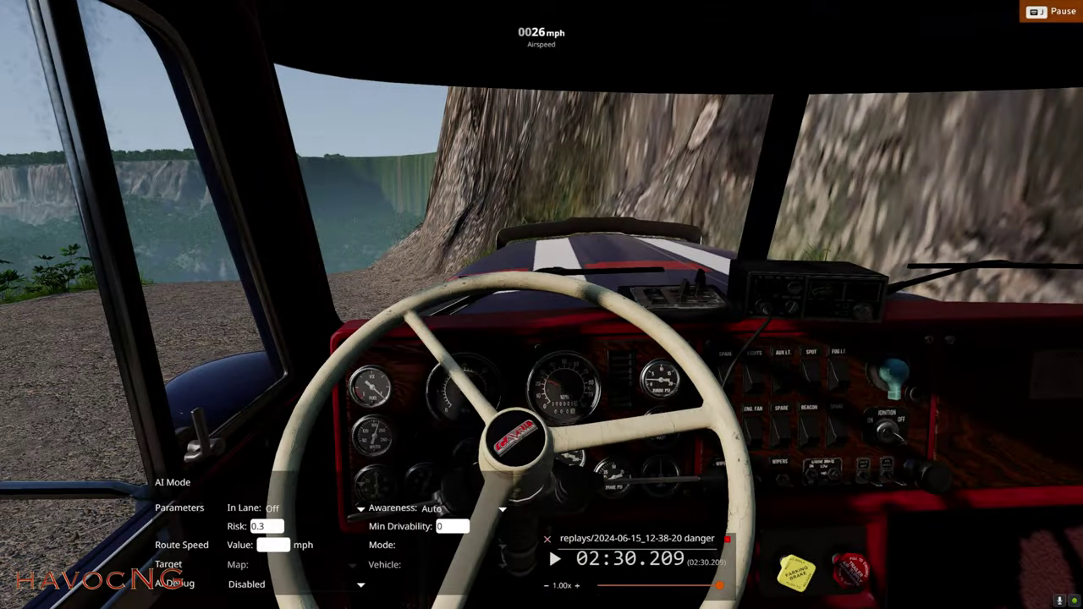
{"action": "key", "text": "shift+c"}
{"action": "key", "text": "s"}
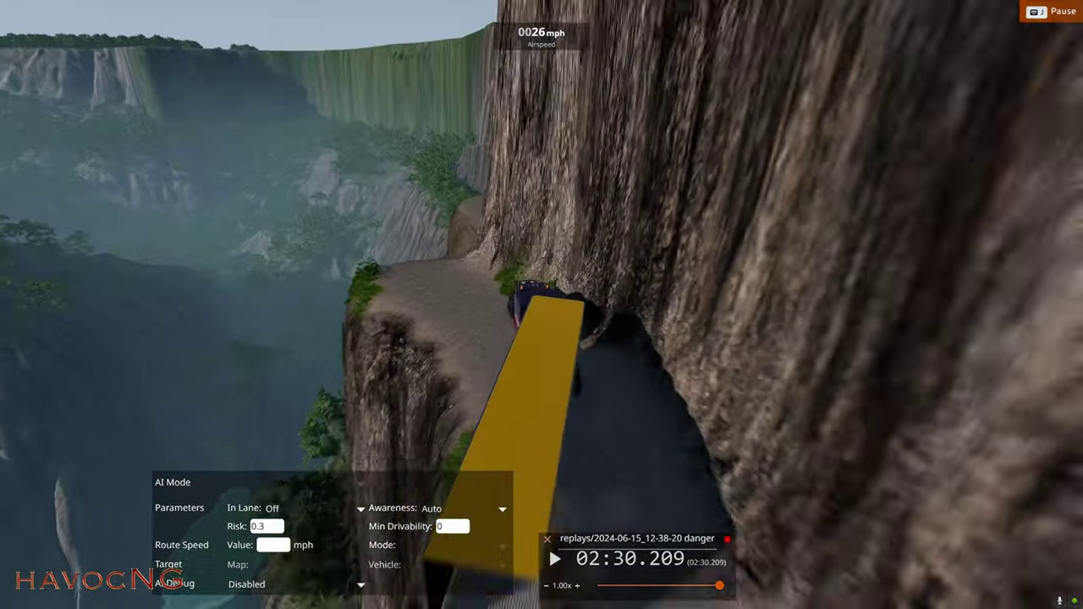